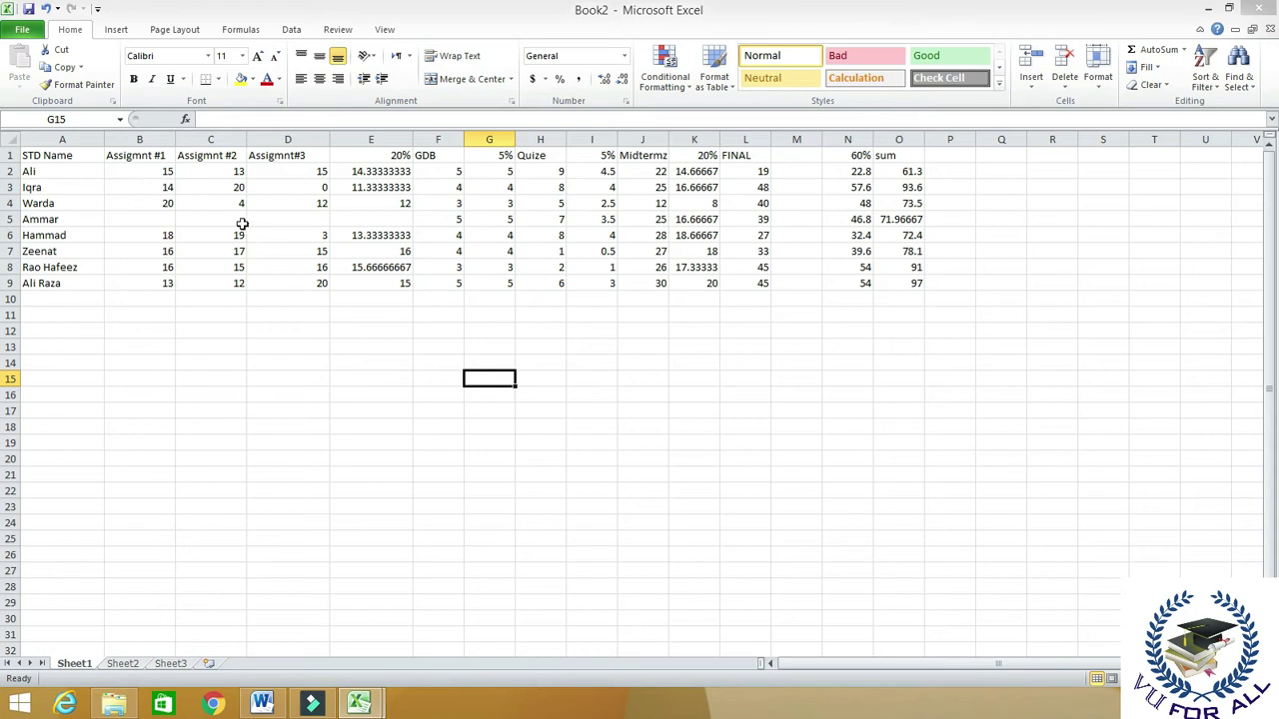
left_click(304, 216)
left_click(204, 216)
left_click(137, 222)
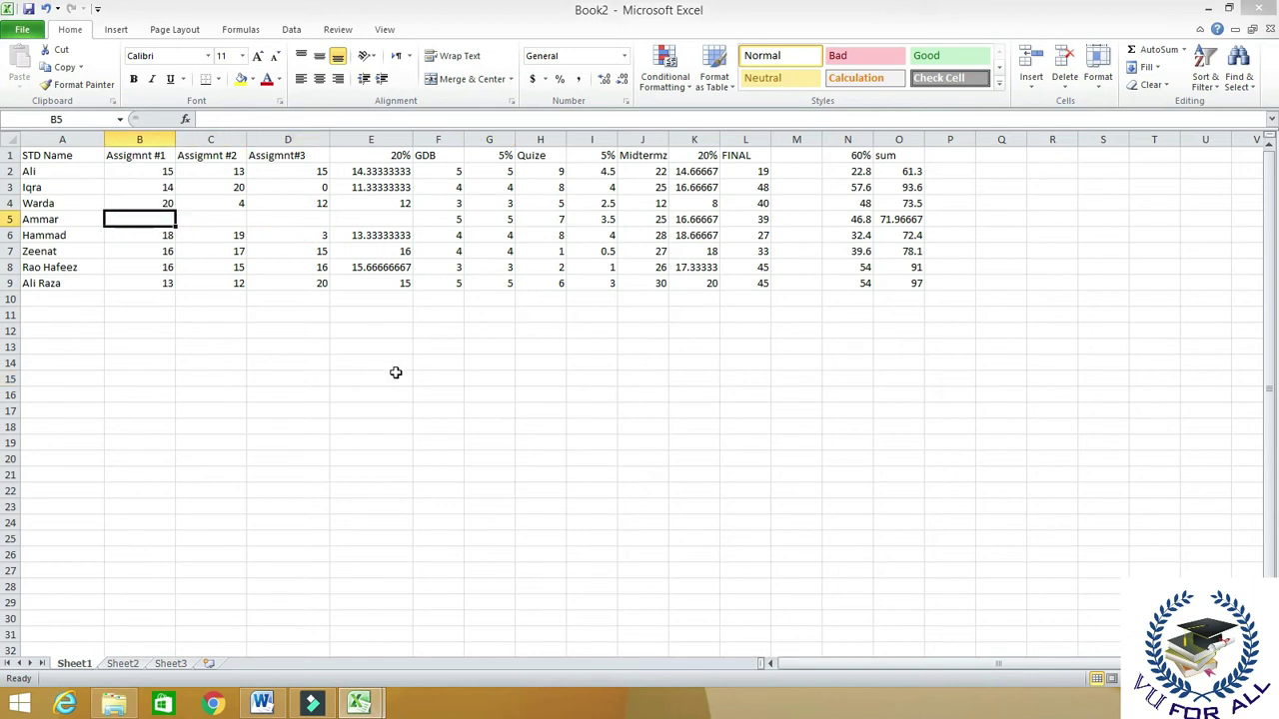
left_click(307, 397)
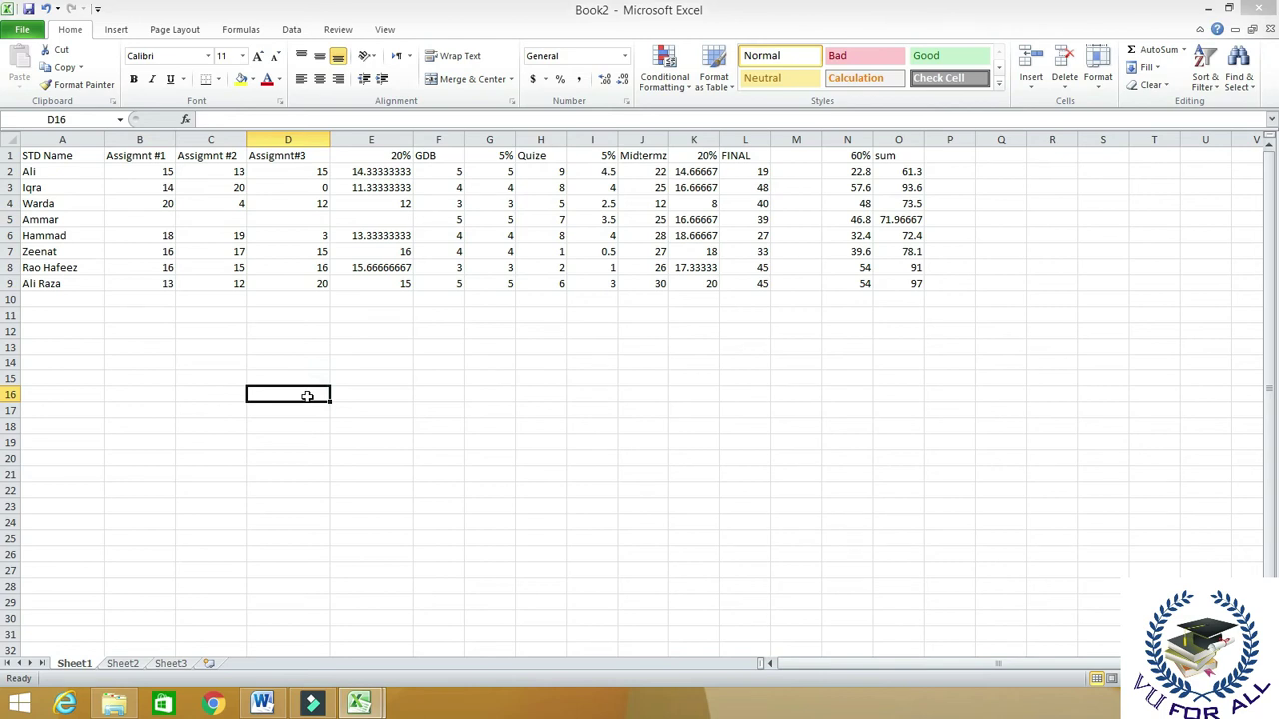
Try to count the empty cells in row 5 by entering =blank(B5:O5) in cell D13.
left_click(278, 350)
type("=")
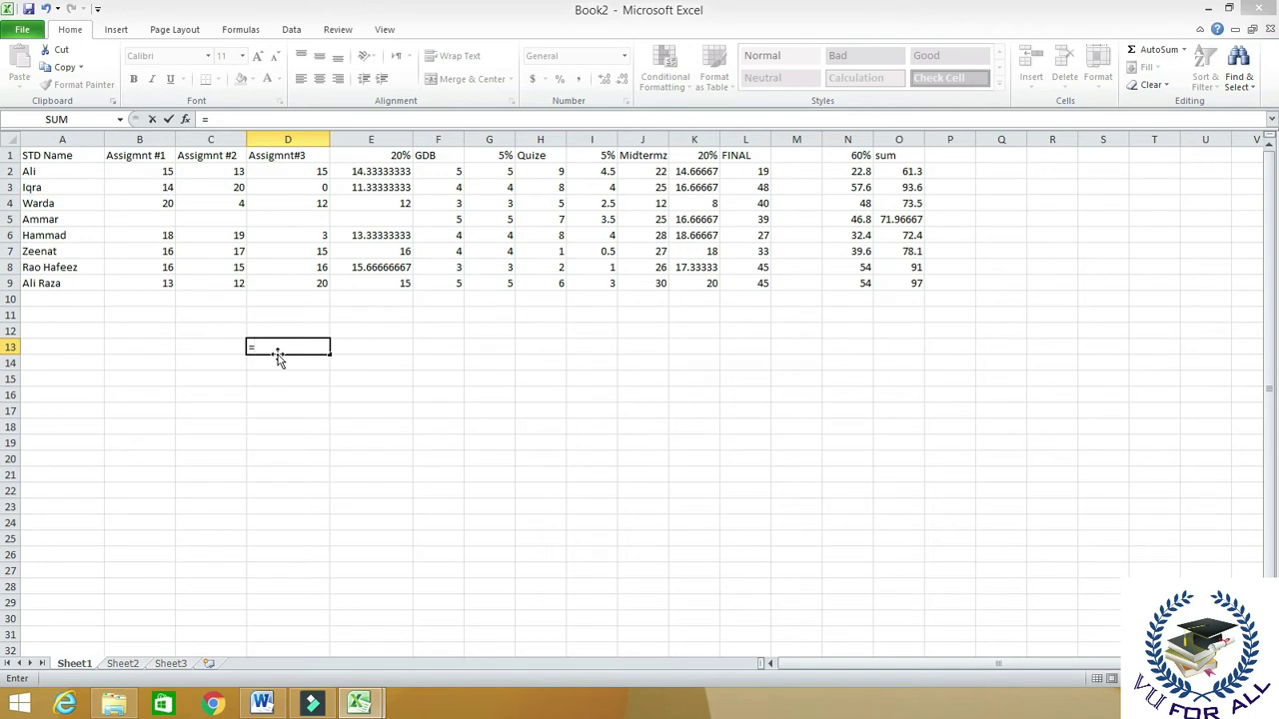
type("b")
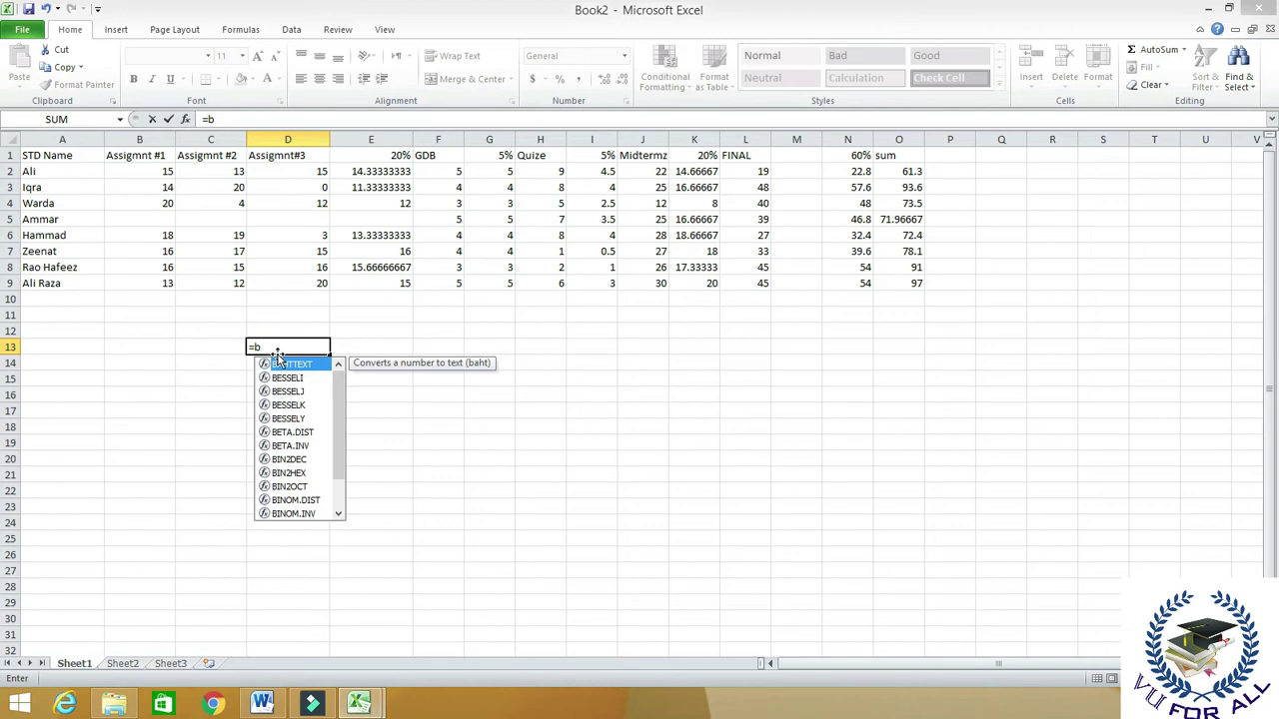
type("lank")
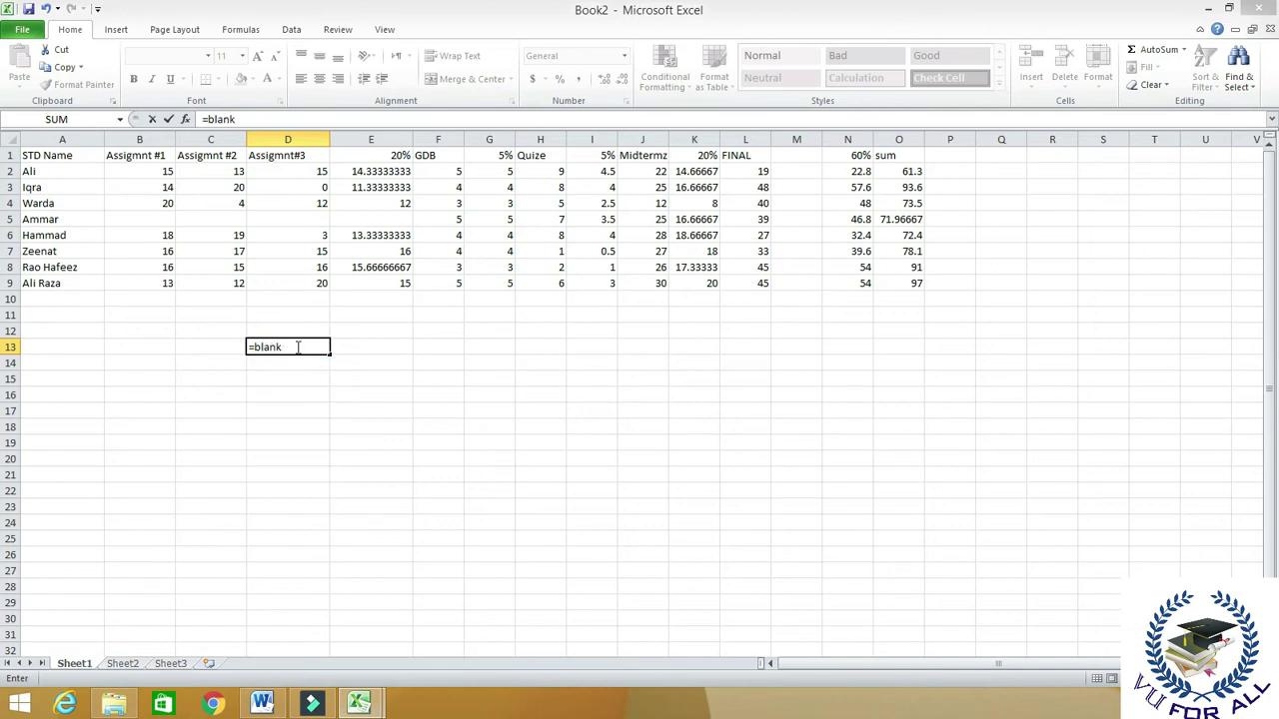
type("(")
left_click(146, 216)
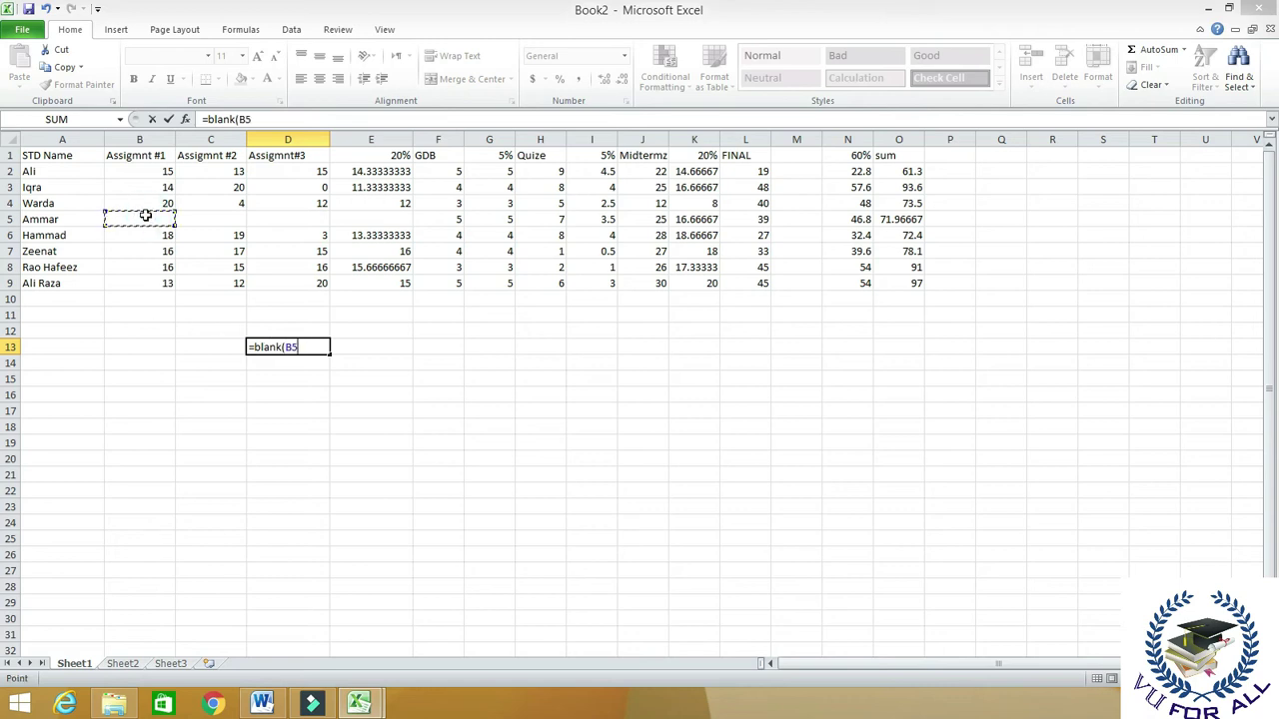
key("F8")
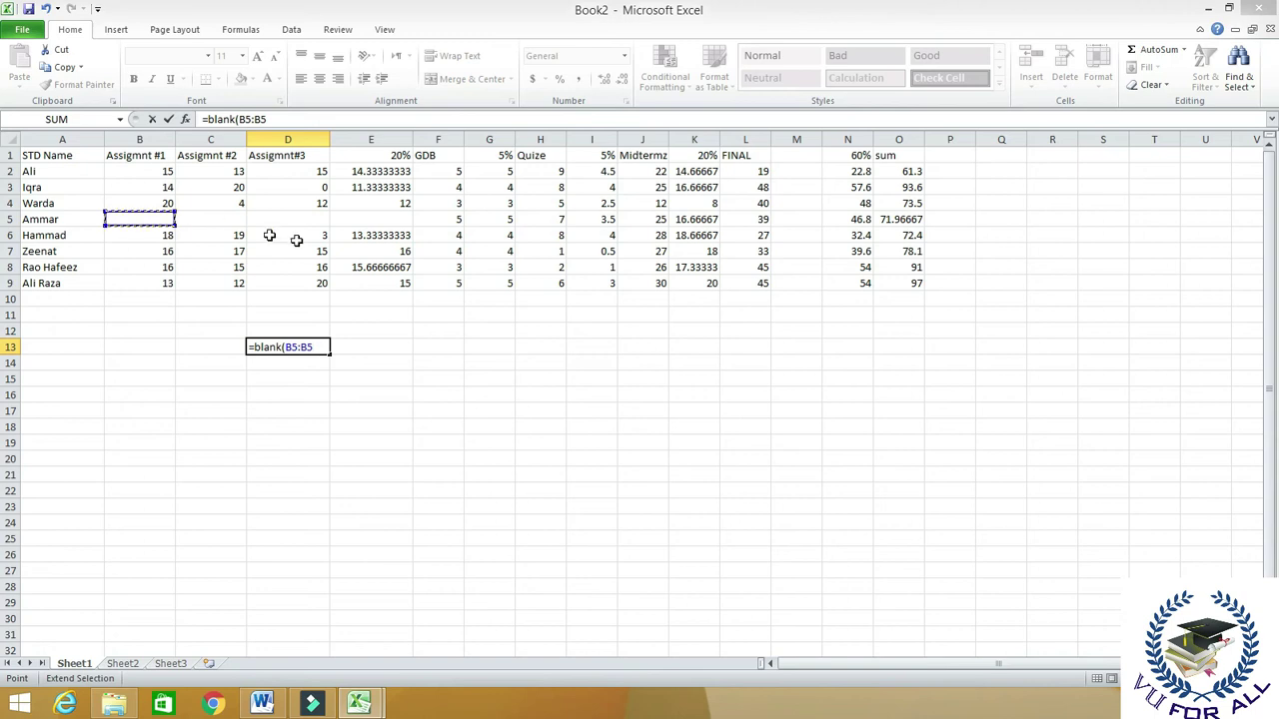
left_click(911, 218)
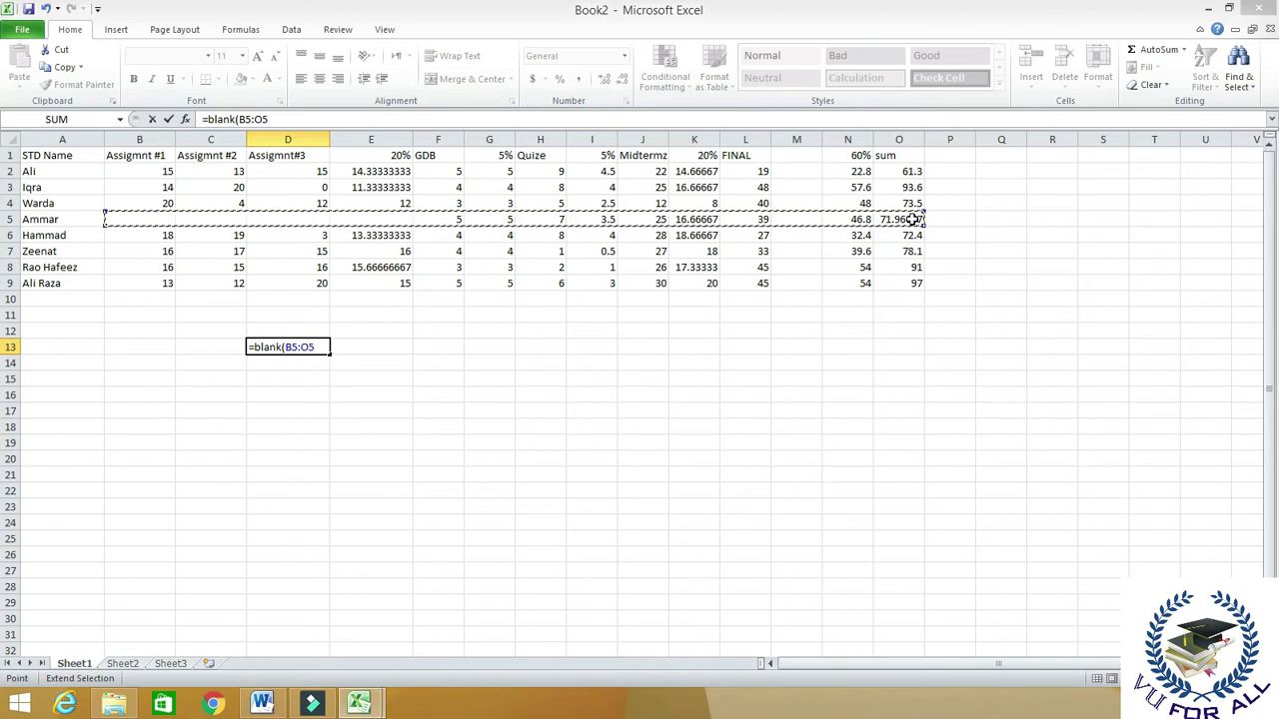
type(")")
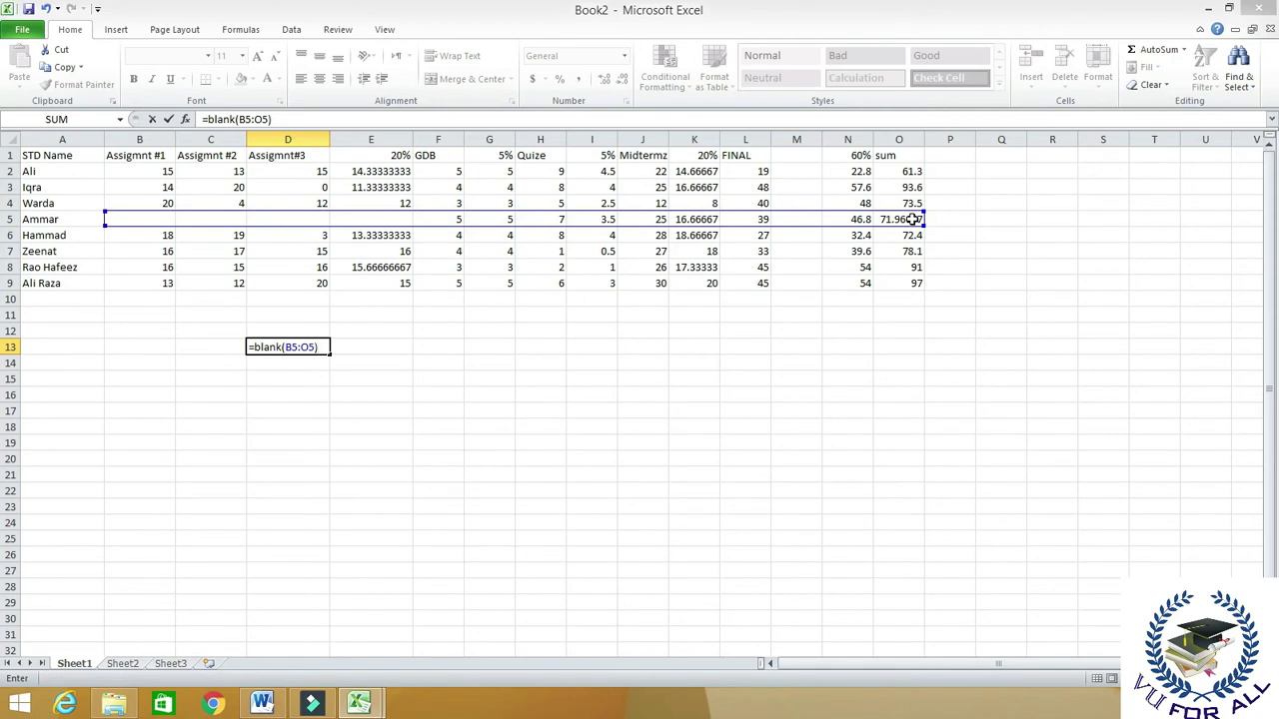
key("Return")
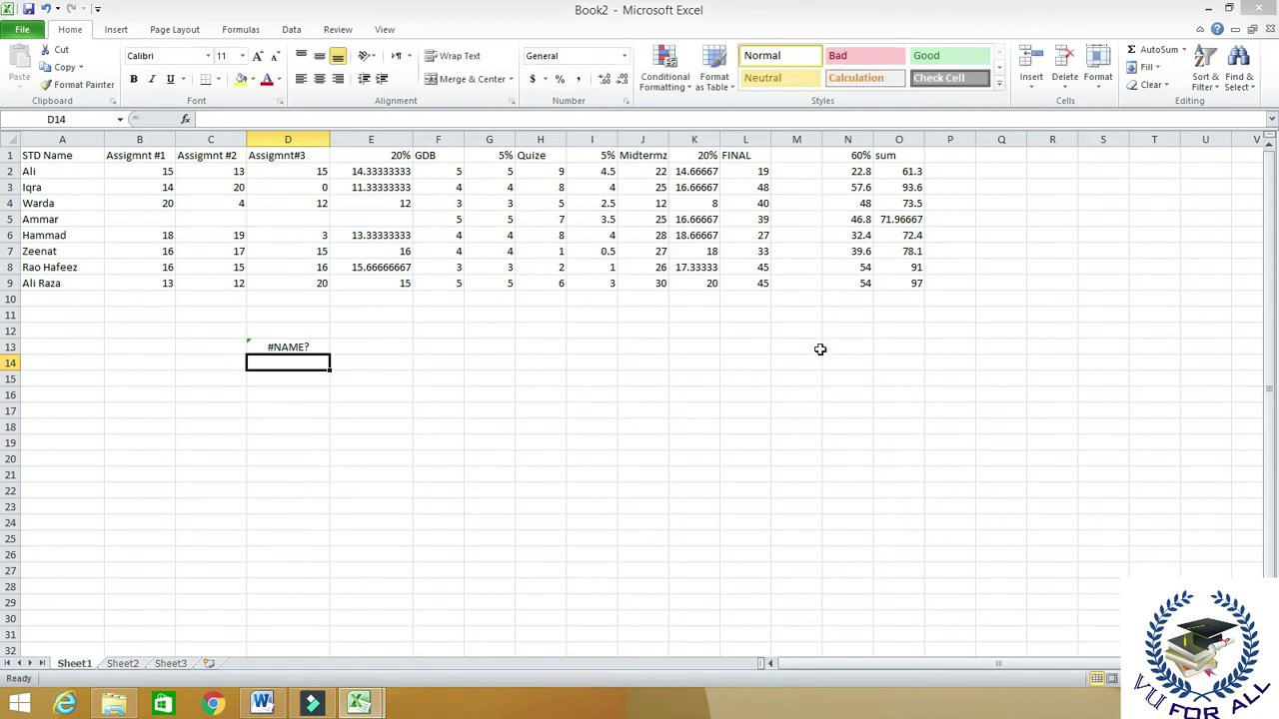
left_click(288, 345)
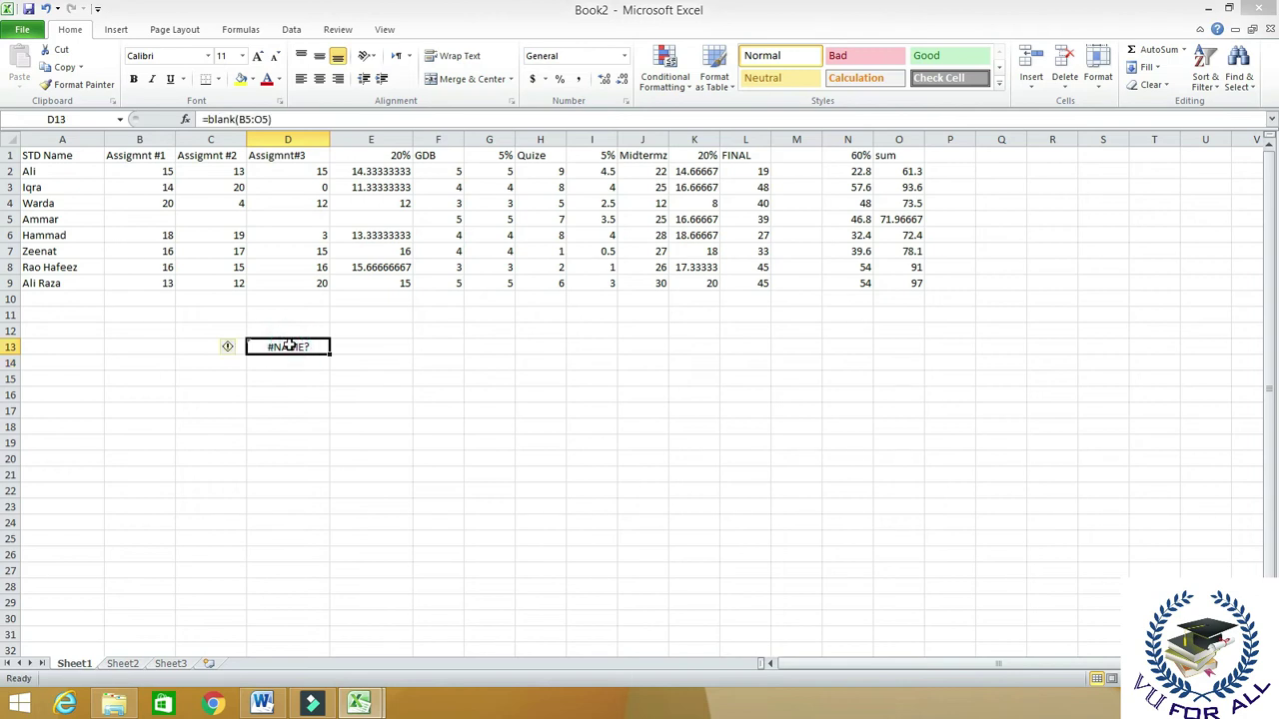
key("BackSpace")
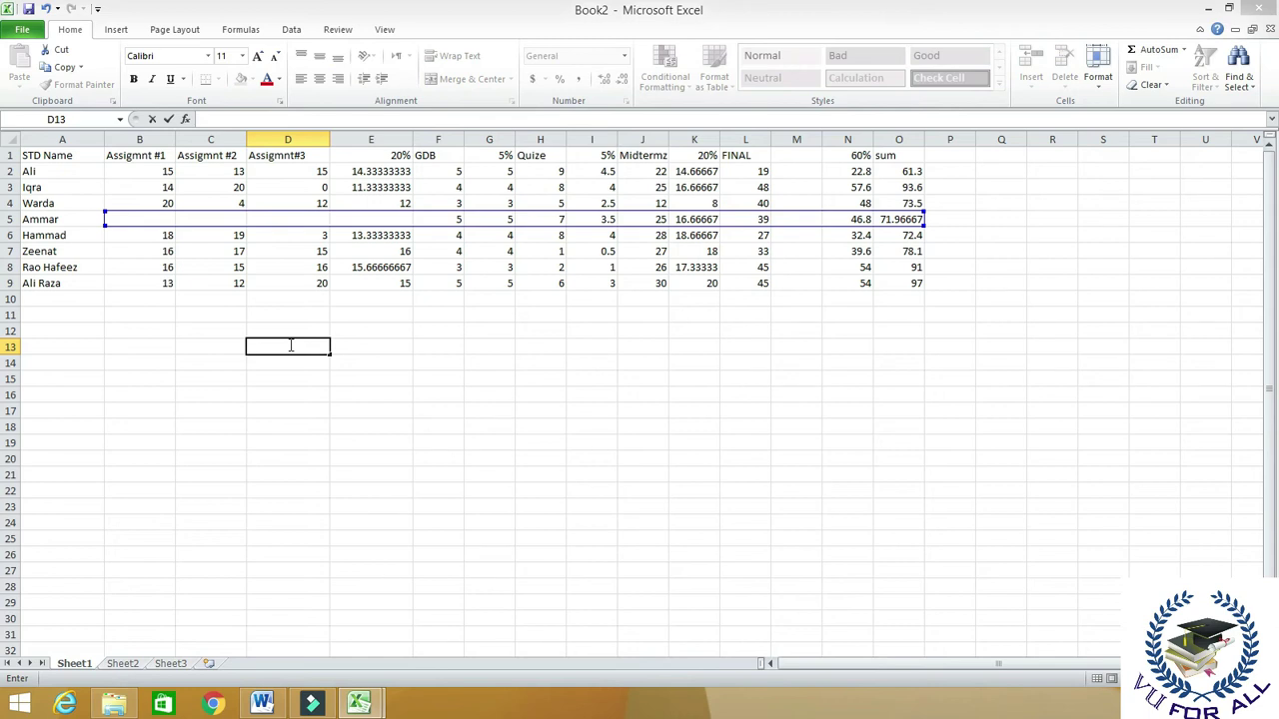
type("=")
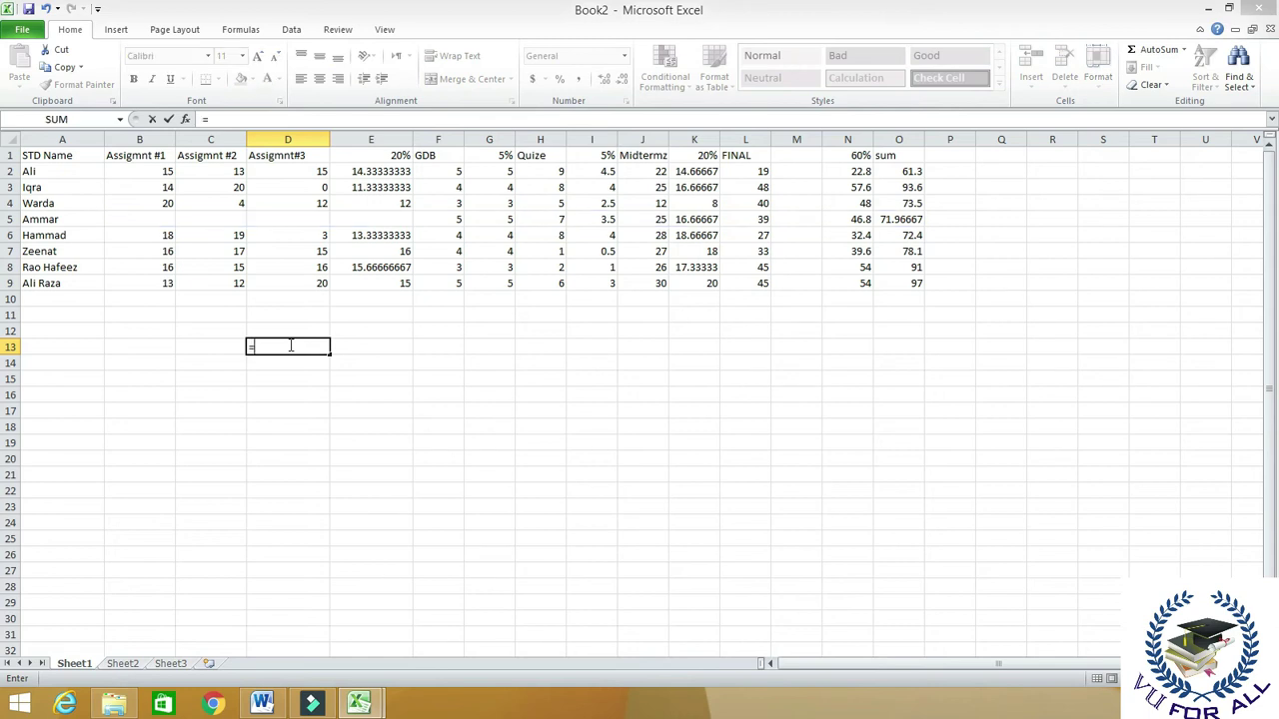
type("Bl")
key("BackSpace")
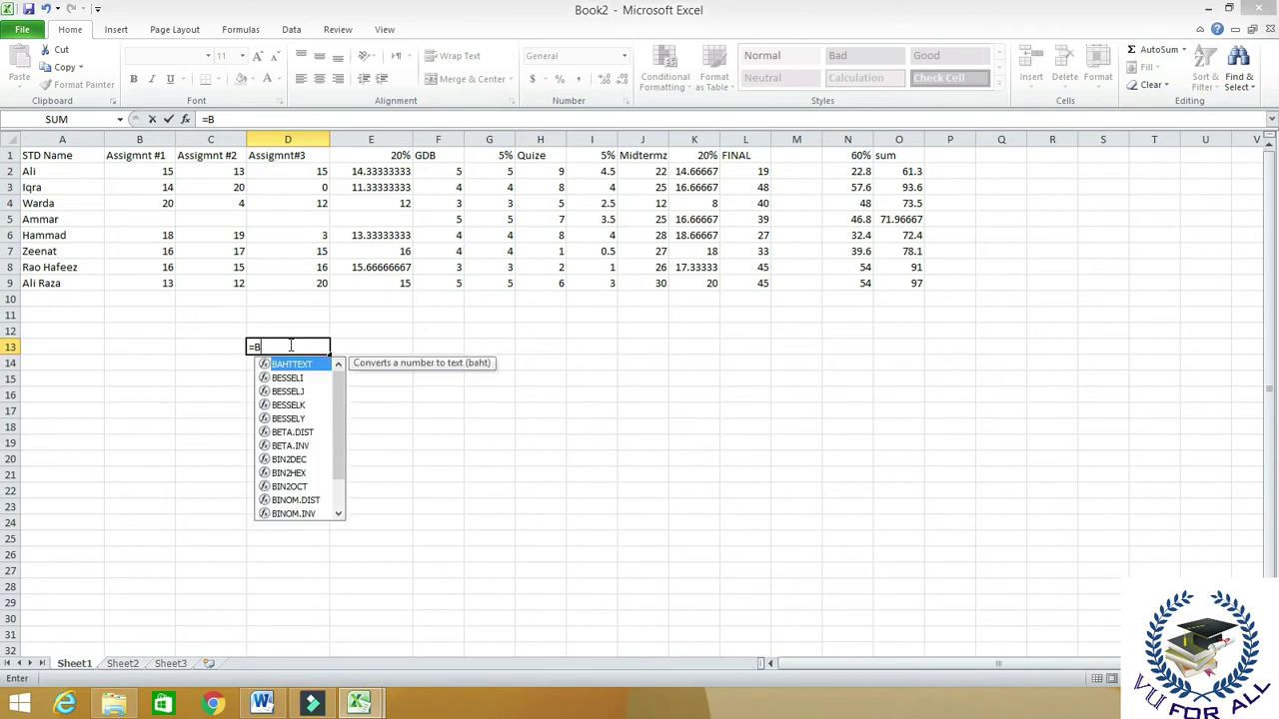
type("lank")
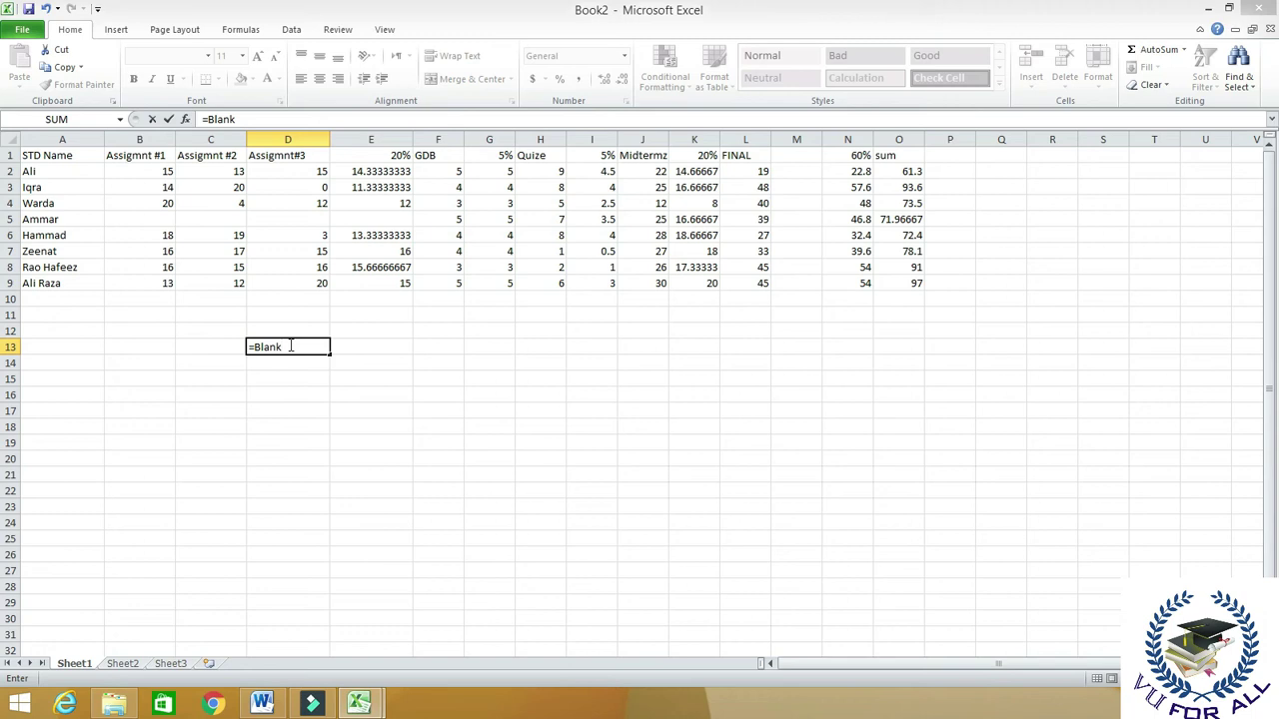
key("BackSpace")
key("BackSpace")
key("BackSpace")
key("BackSpace")
key("BackSpace")
Enter the formula =count(B5:O5) in cell D13 to count the numeric entries in row 5.
type("cou")
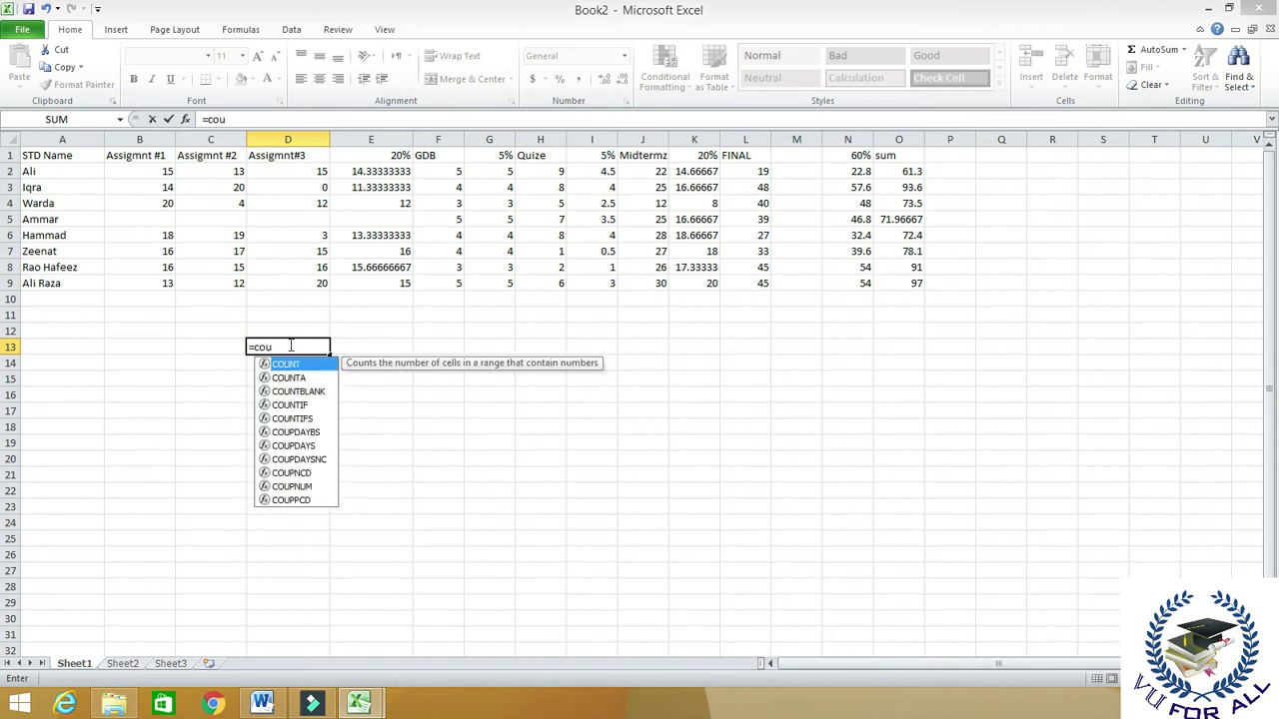
type("nt")
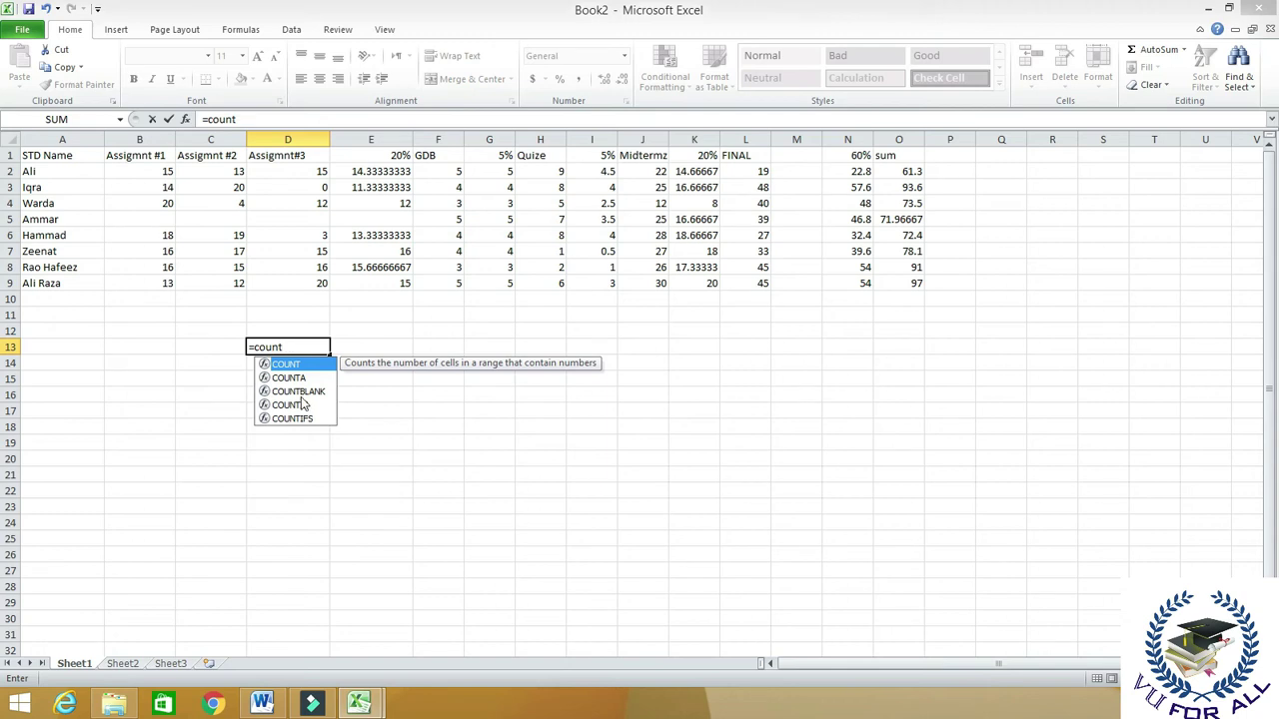
left_click(304, 392)
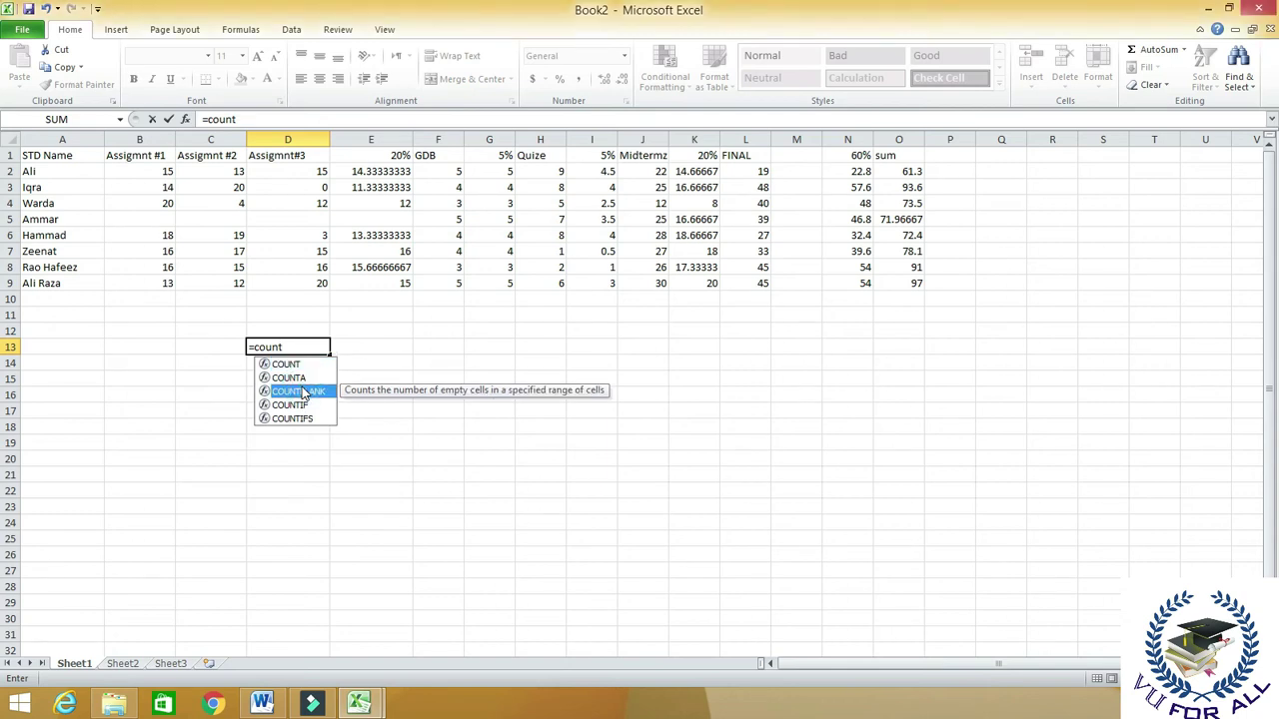
type("(")
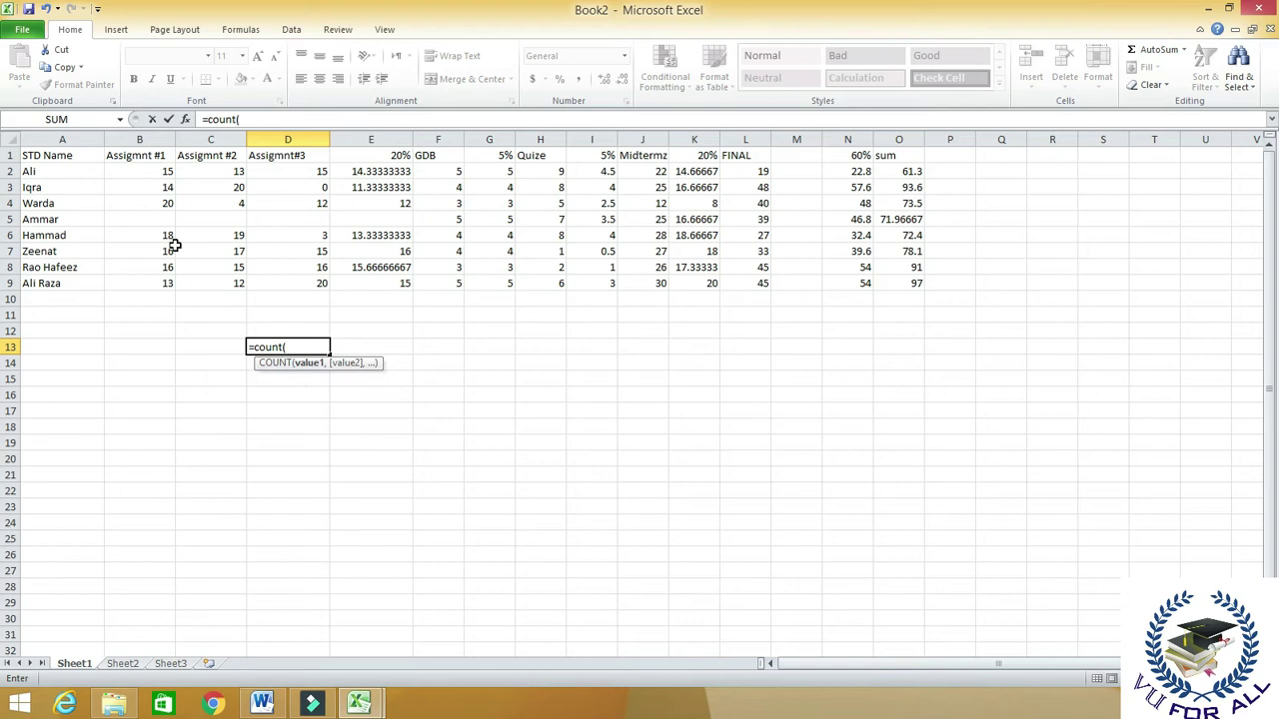
left_click(137, 220)
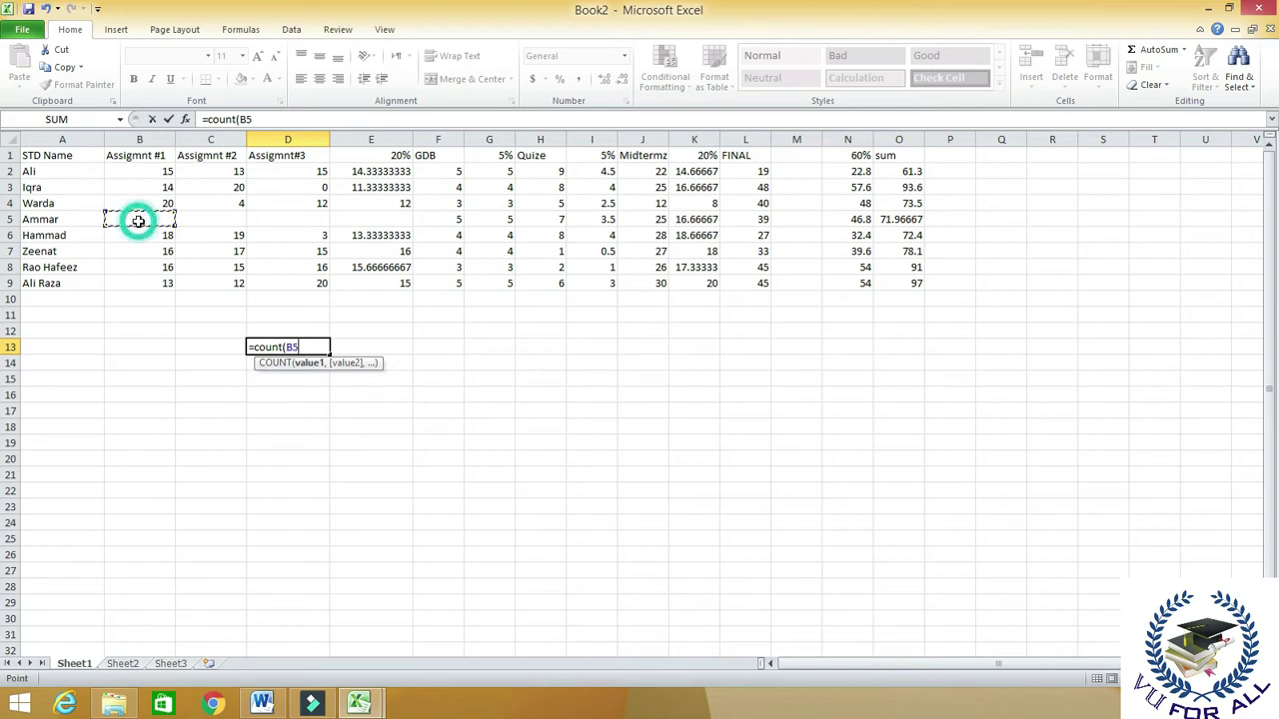
key("F8")
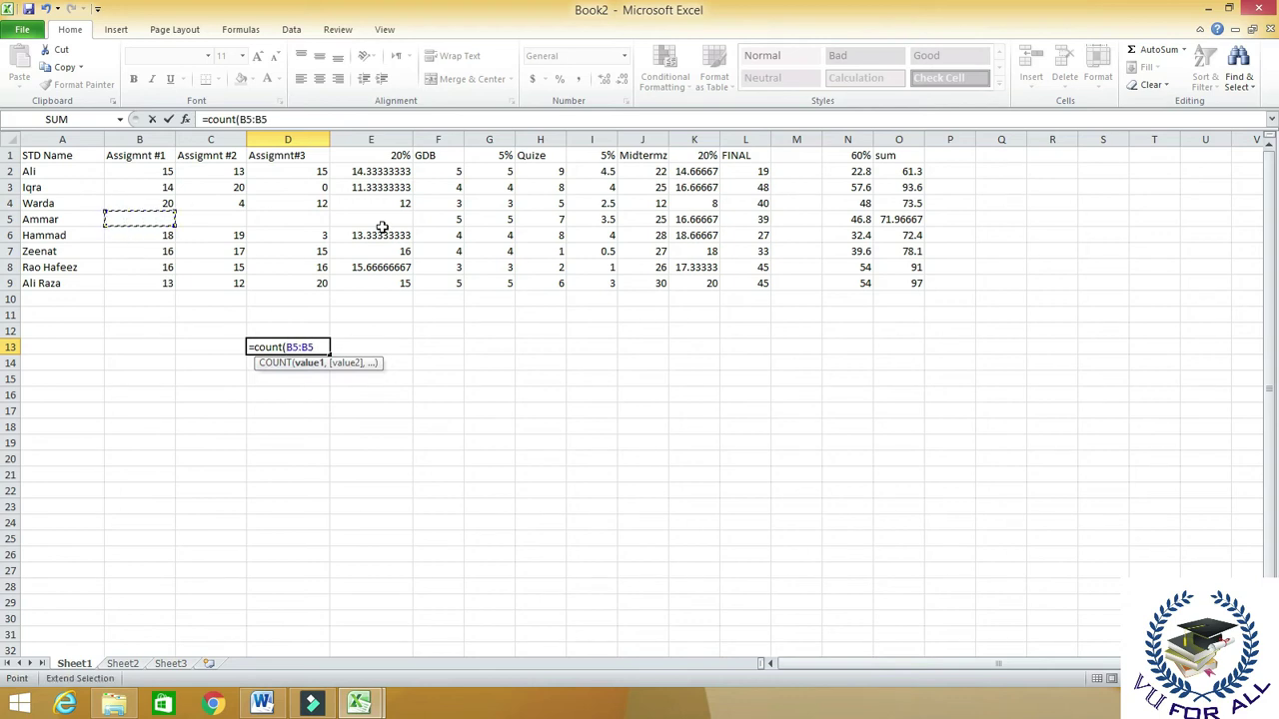
left_click(899, 221)
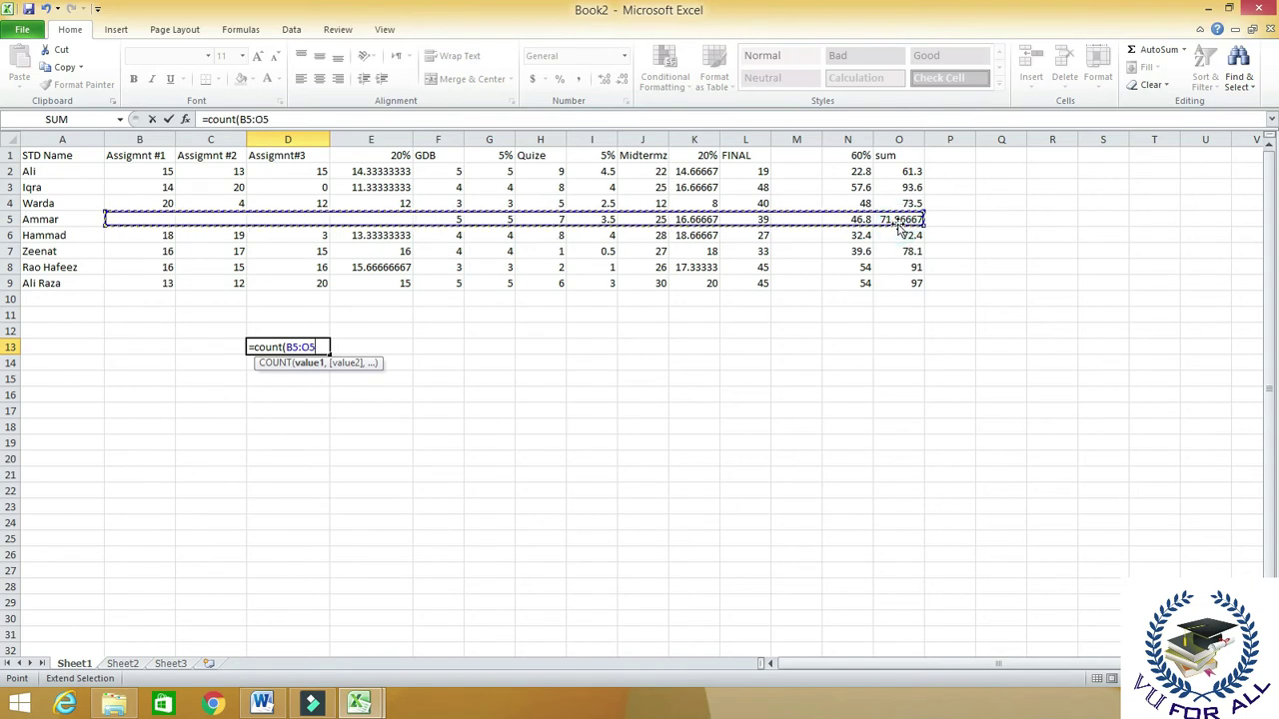
type(")")
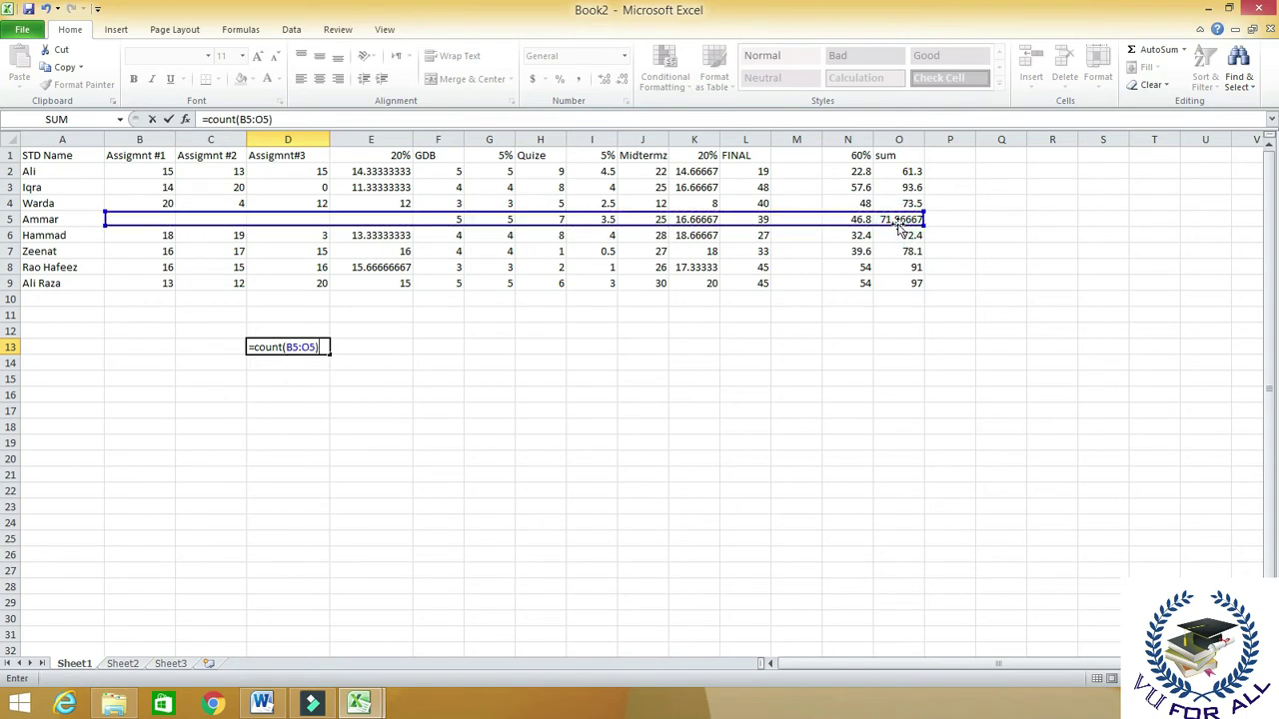
key("Return")
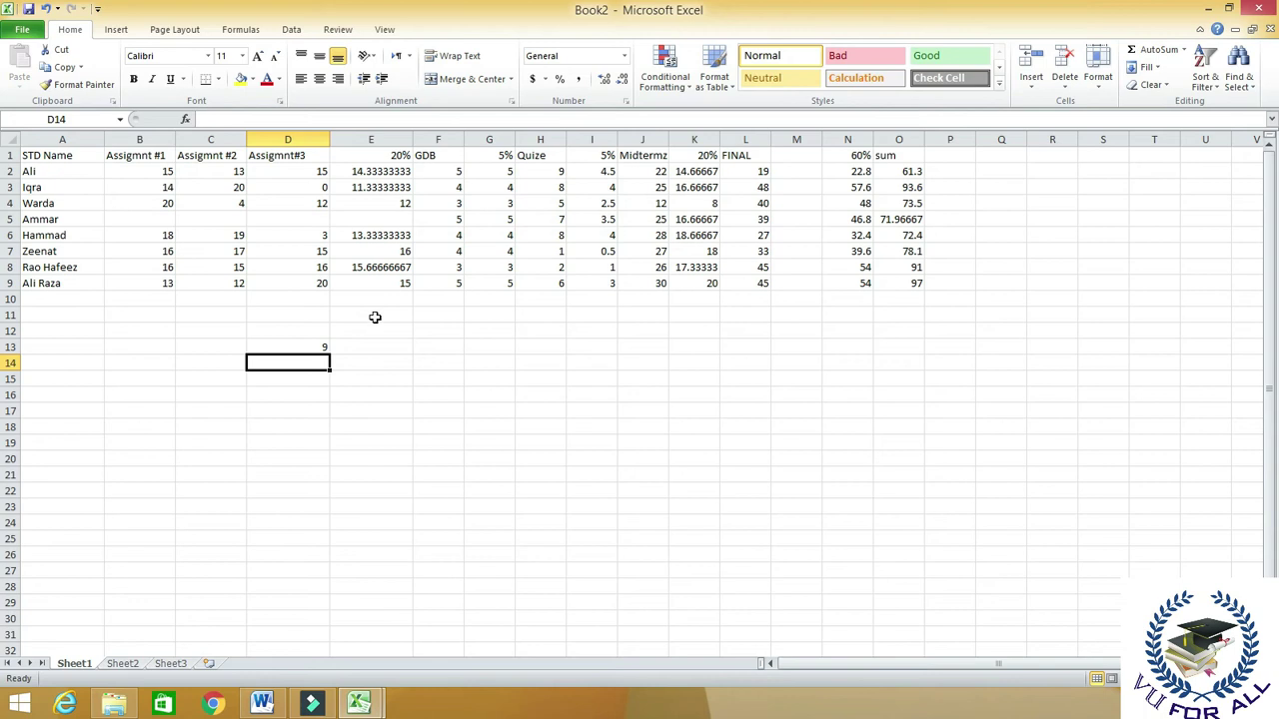
Insert a MAX function in cell D14 over the marks range B2:O9.
left_click(240, 29)
left_click(70, 78)
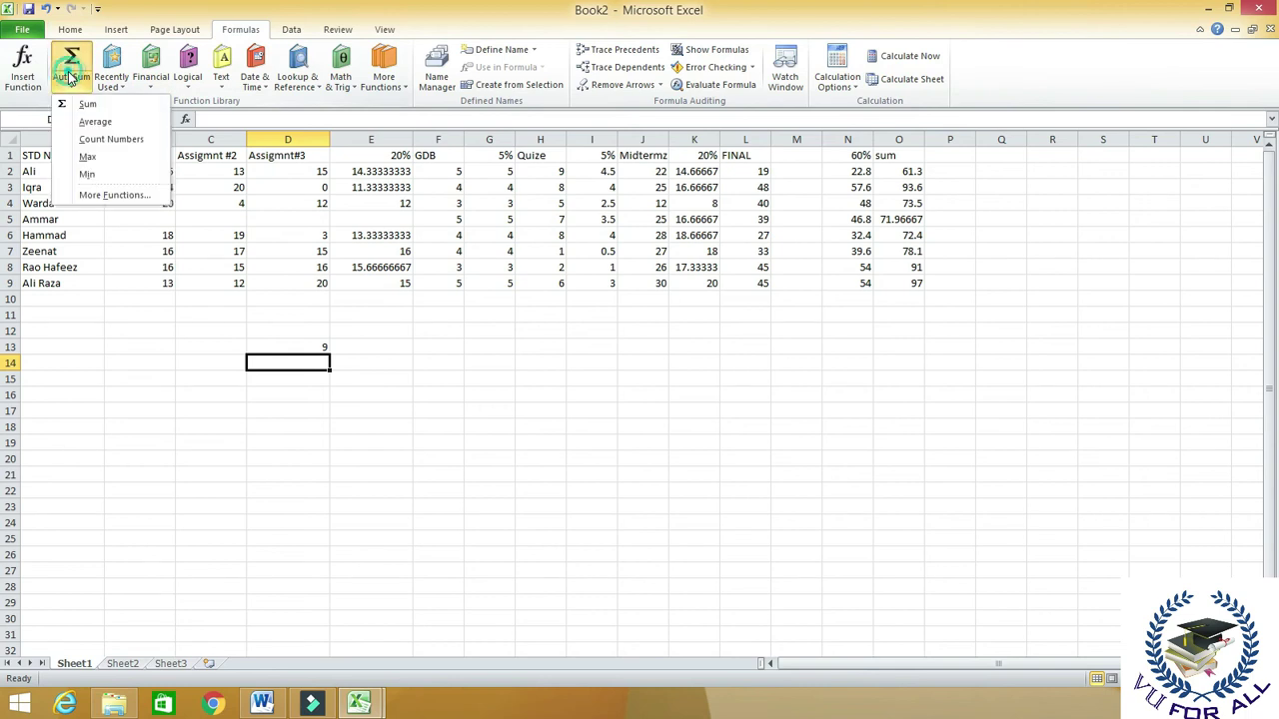
left_click(87, 157)
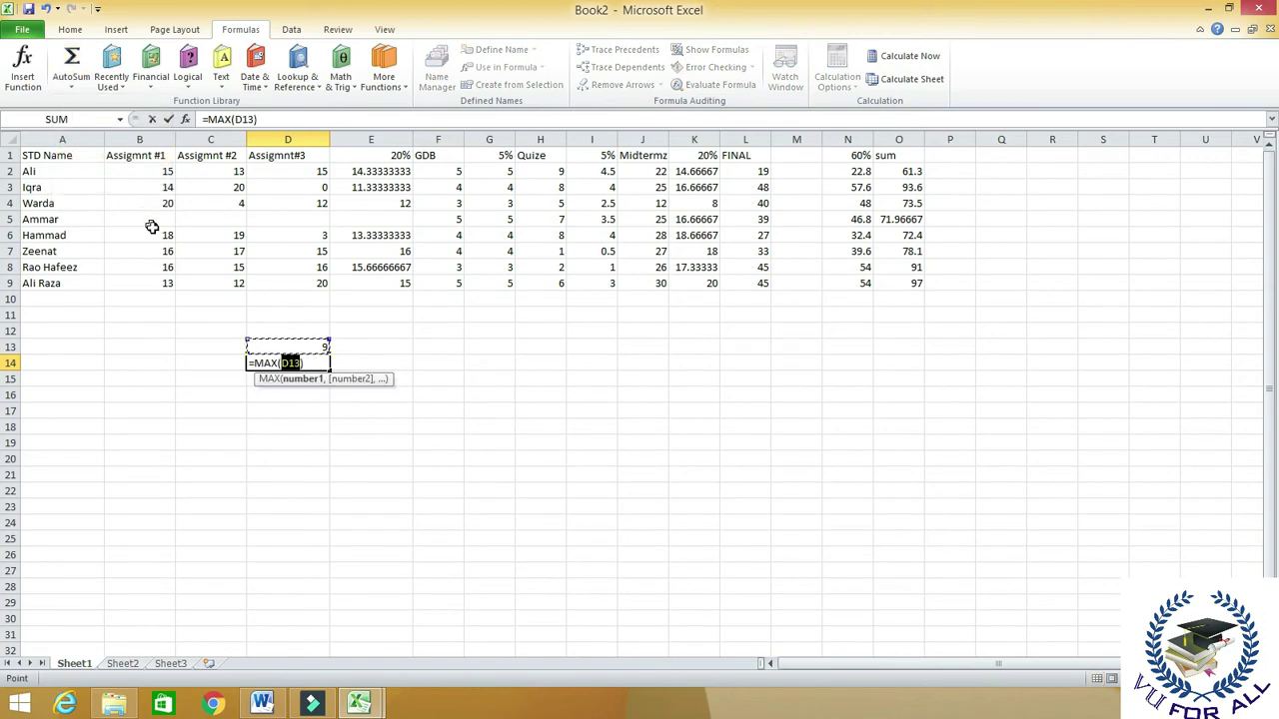
left_click(458, 421)
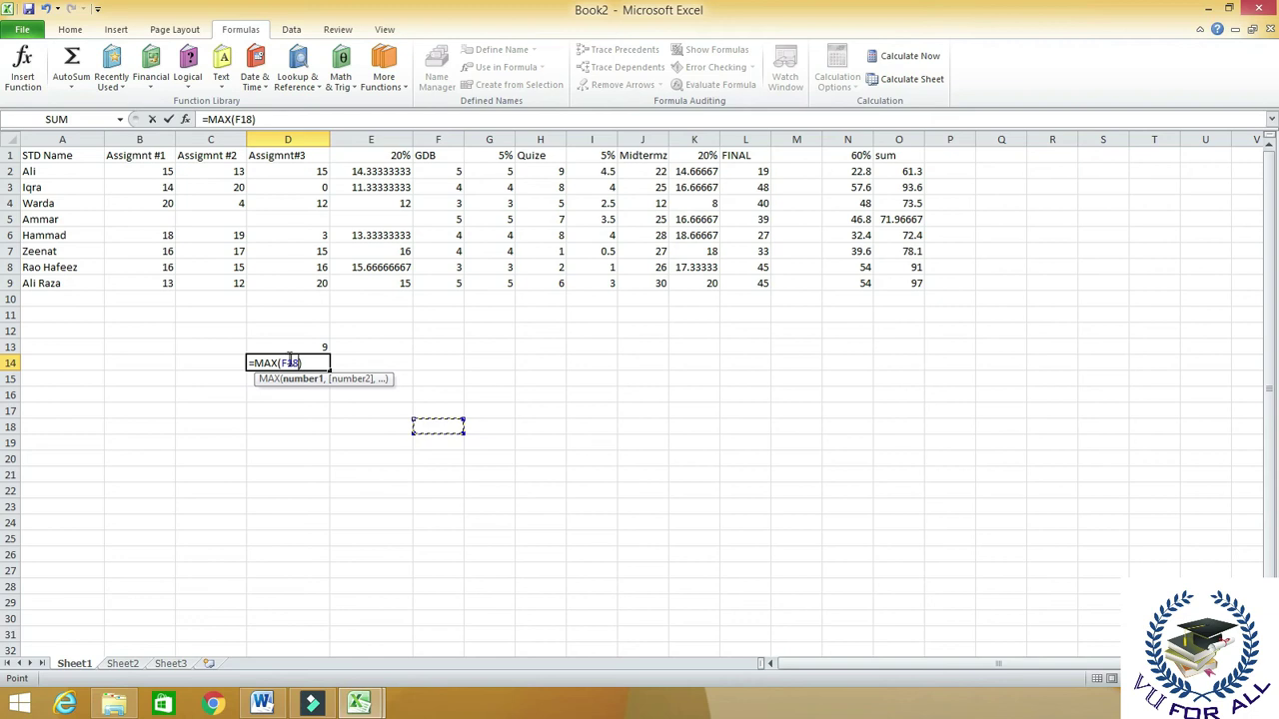
key("BackSpace")
key("BackSpace")
key("BackSpace")
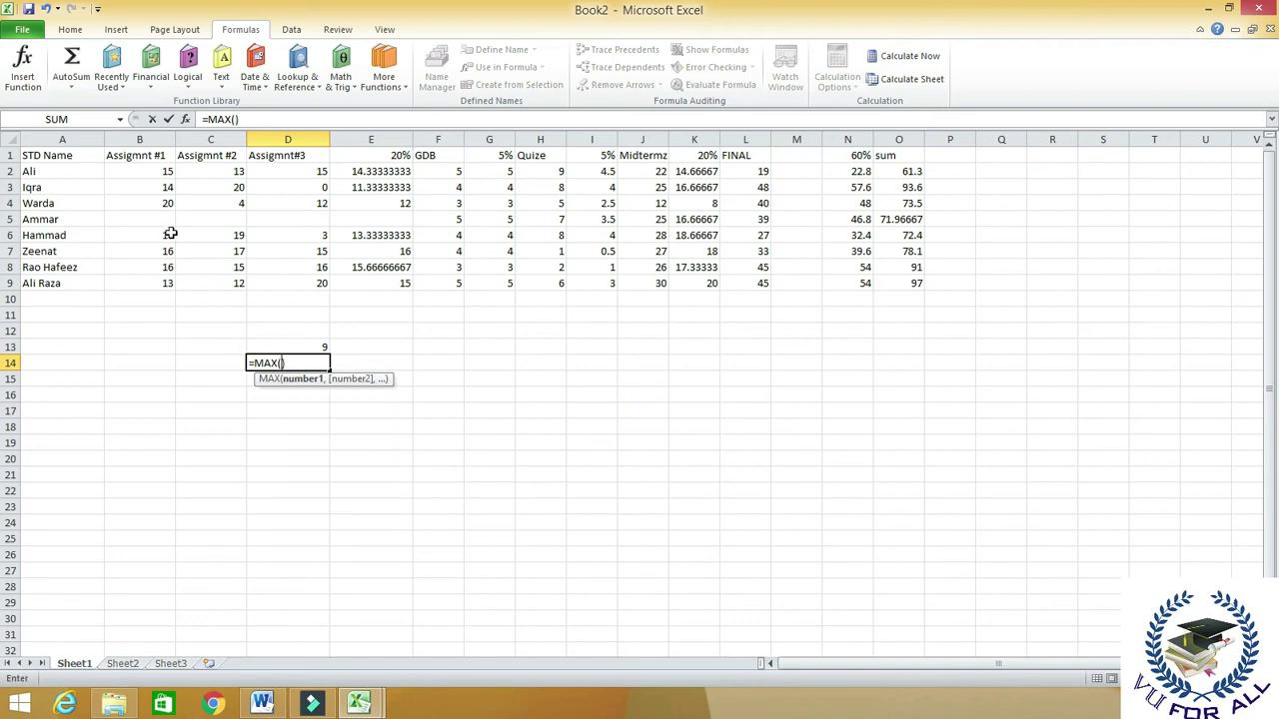
left_click(117, 170)
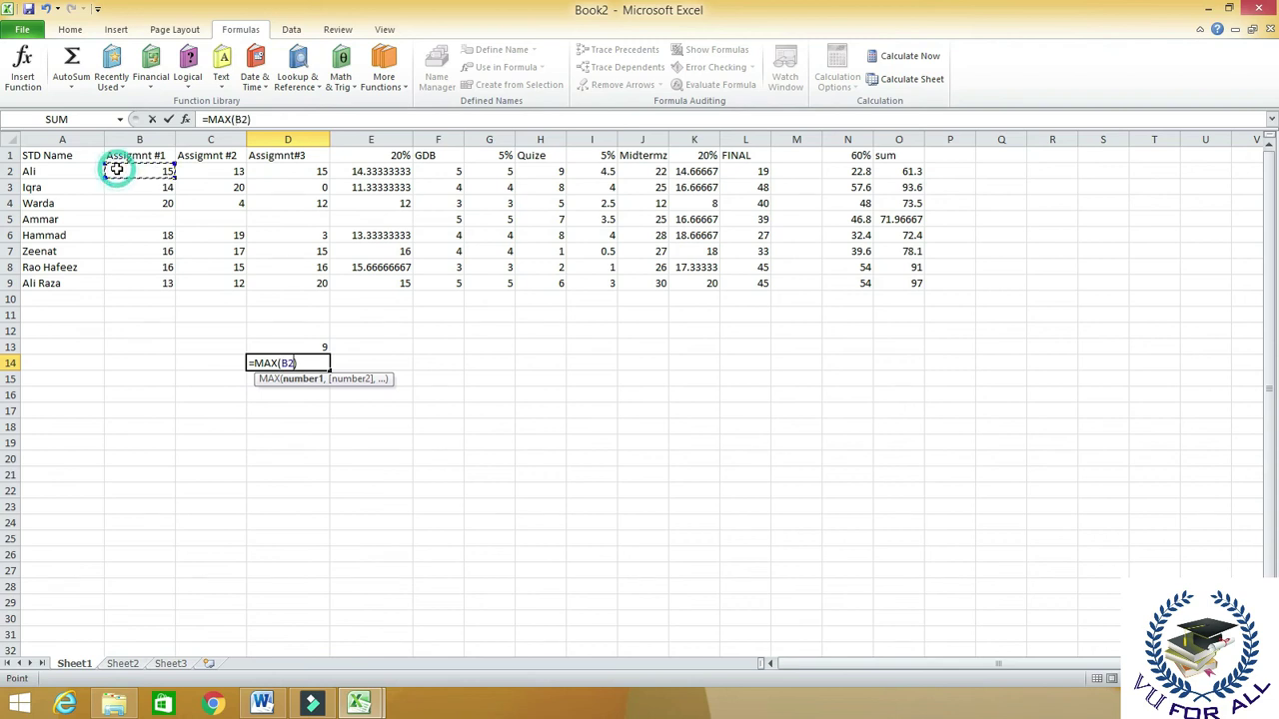
key("F8")
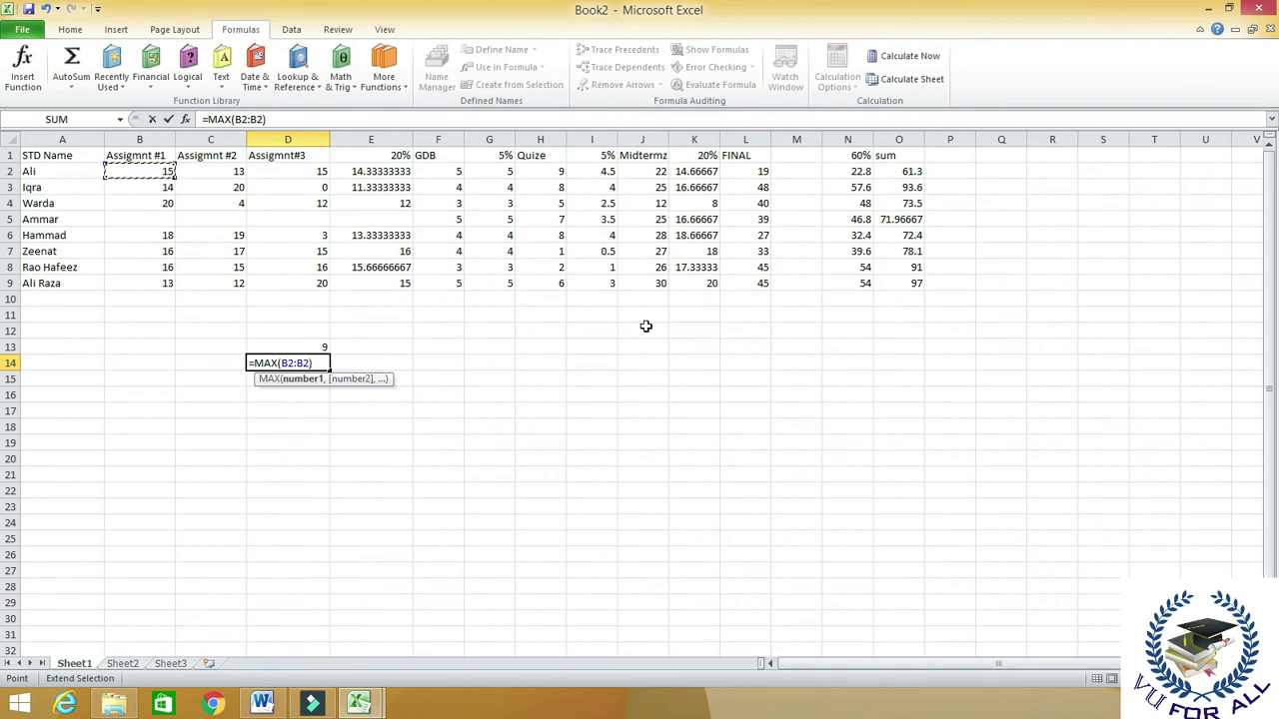
left_click(917, 283)
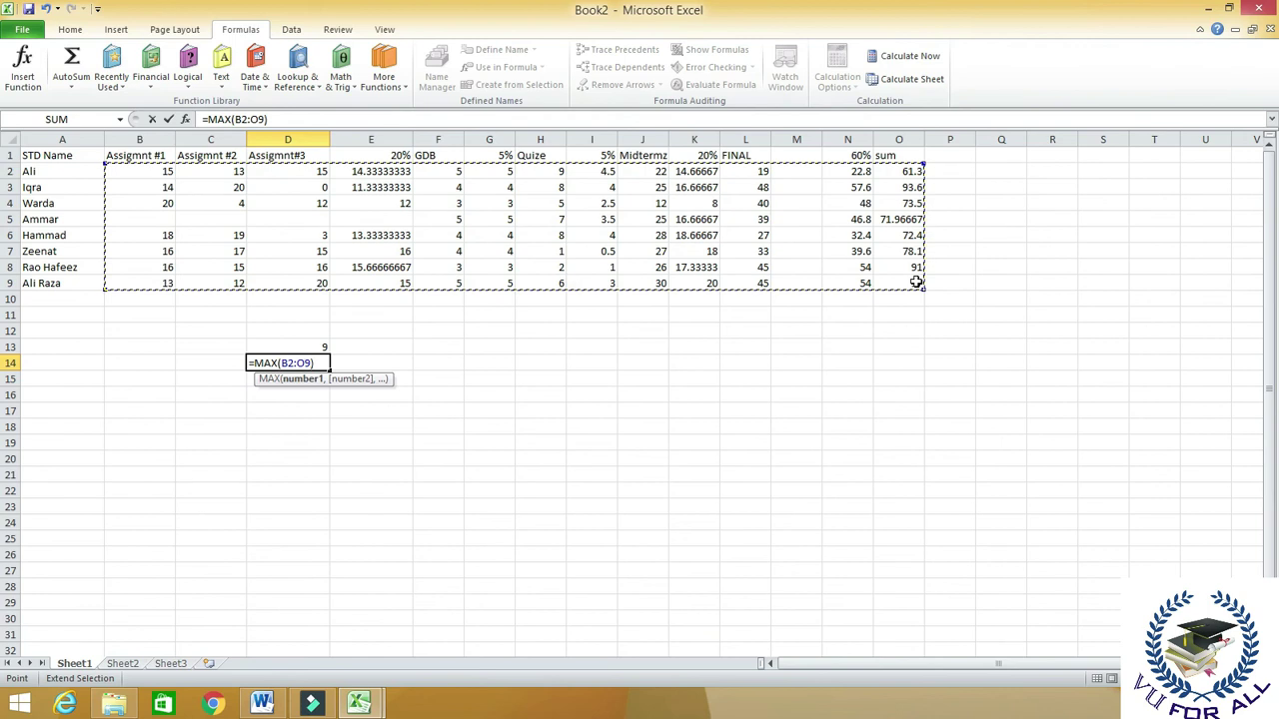
key("Return")
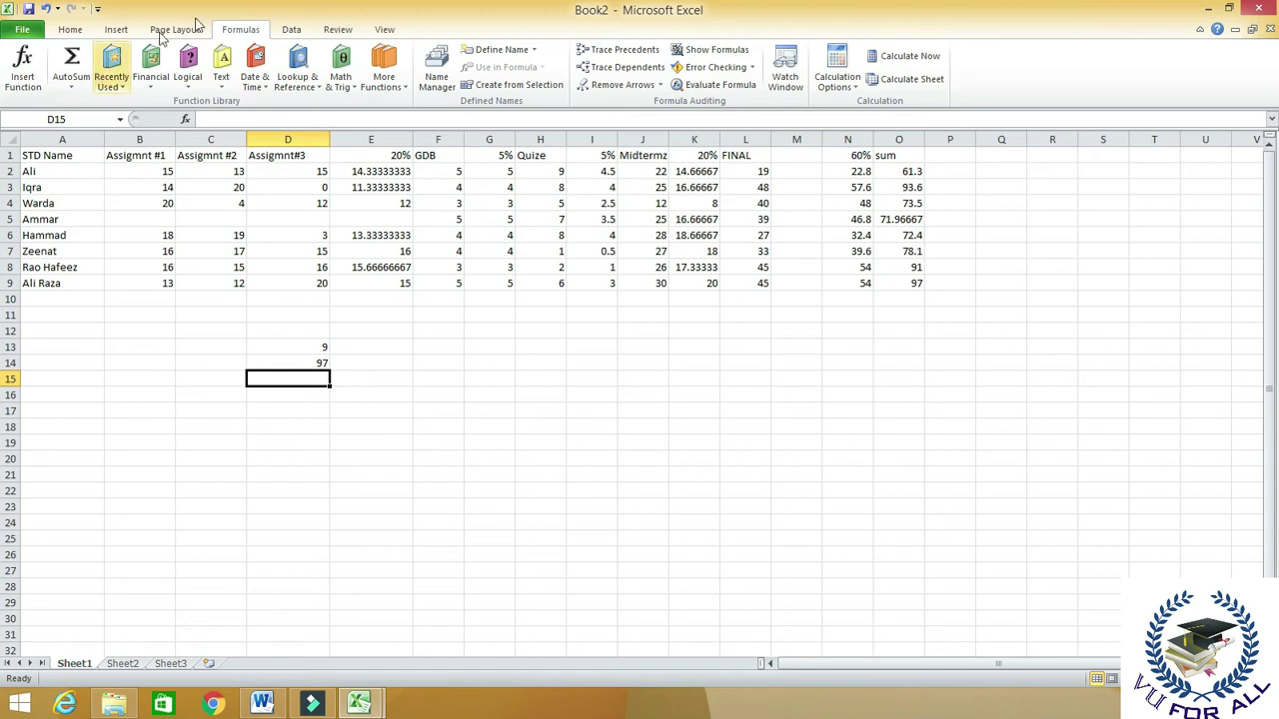
Insert a MIN function in cell D15 over the first student's marks range B2:O2.
left_click(68, 80)
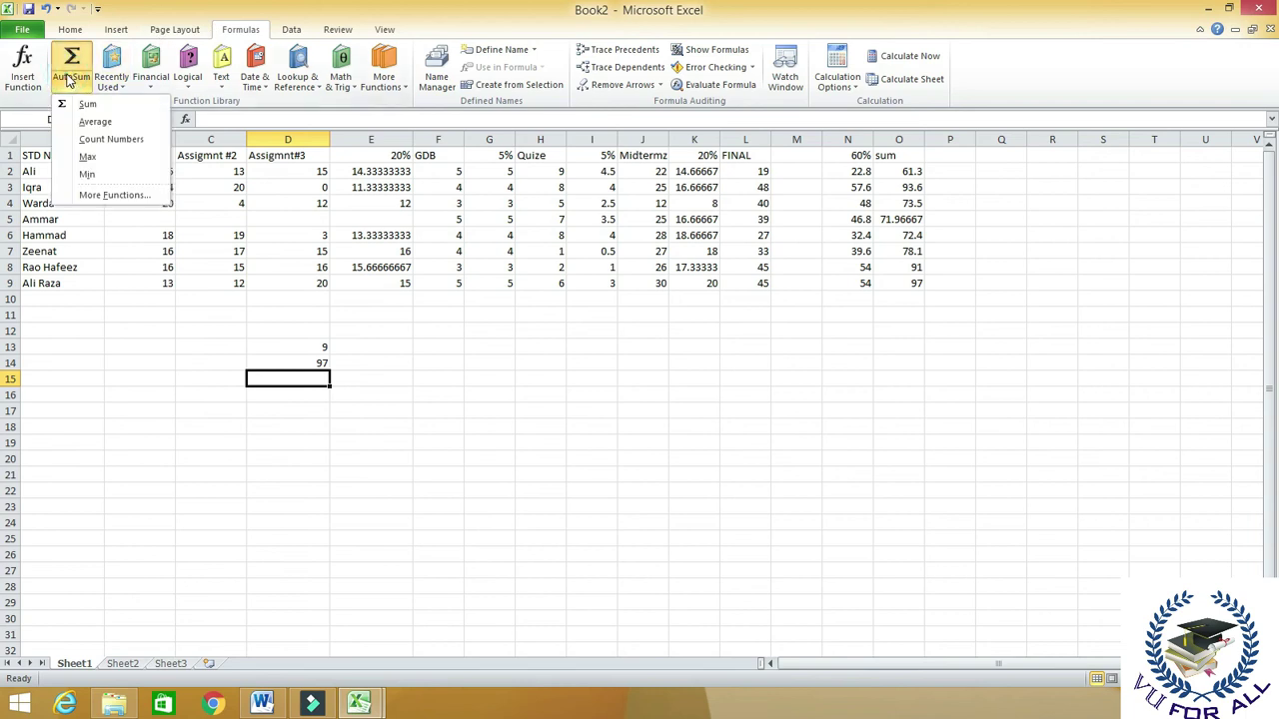
left_click(86, 176)
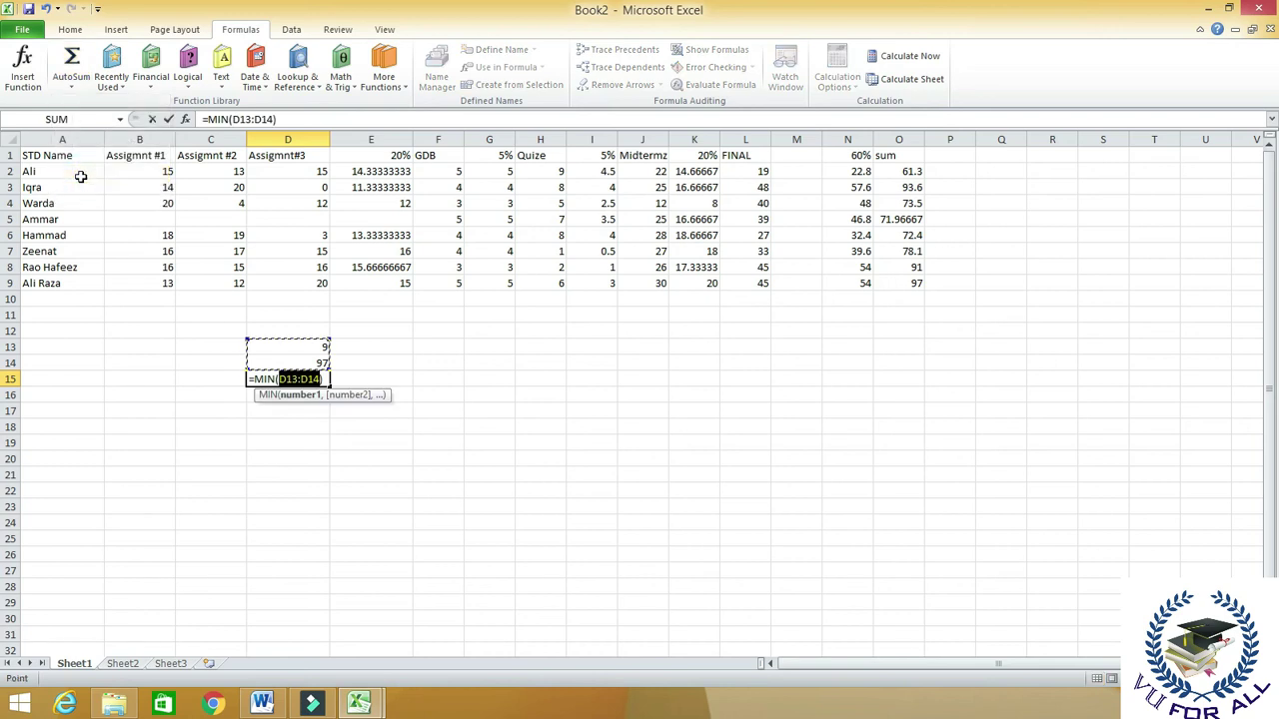
left_click(371, 315)
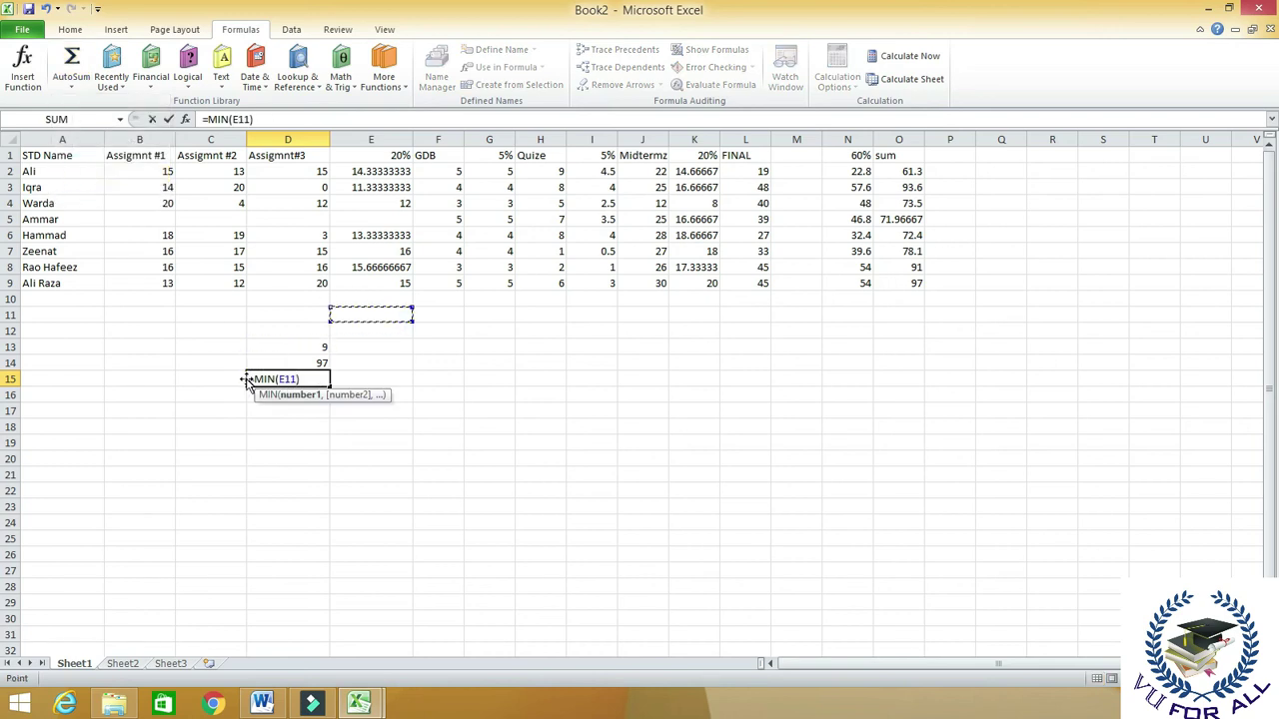
key("BackSpace")
key("BackSpace")
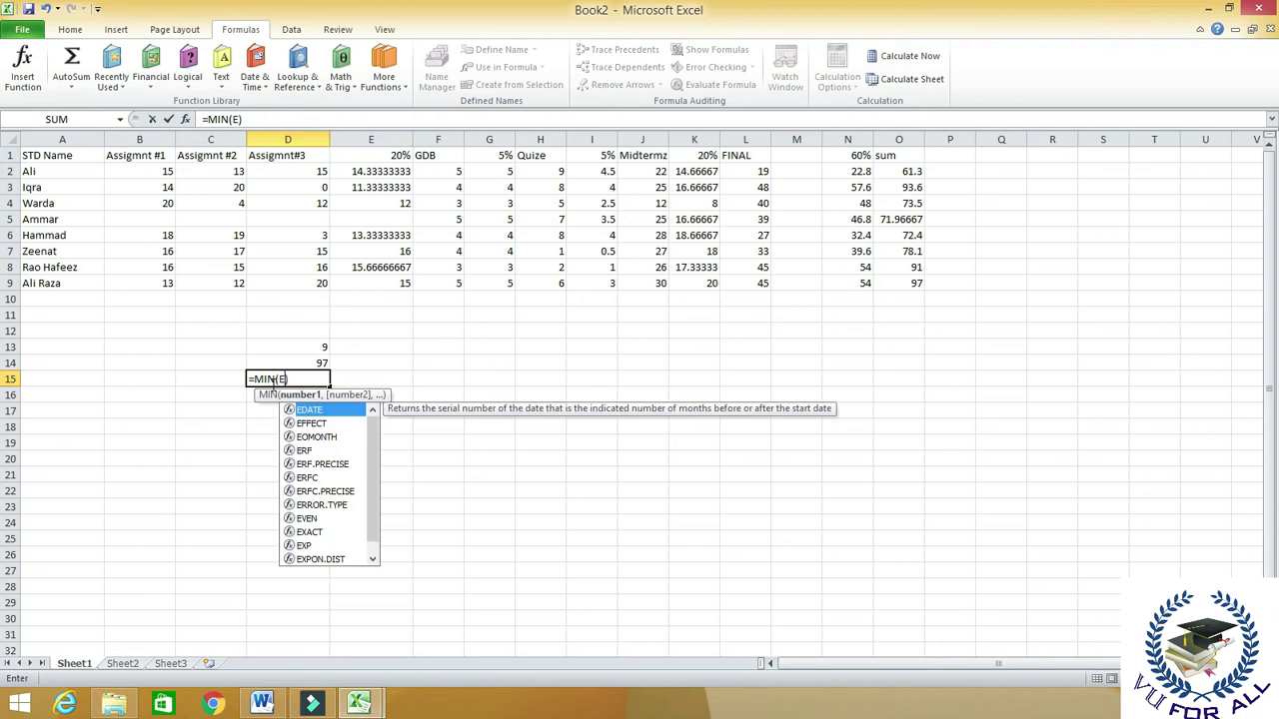
key("BackSpace")
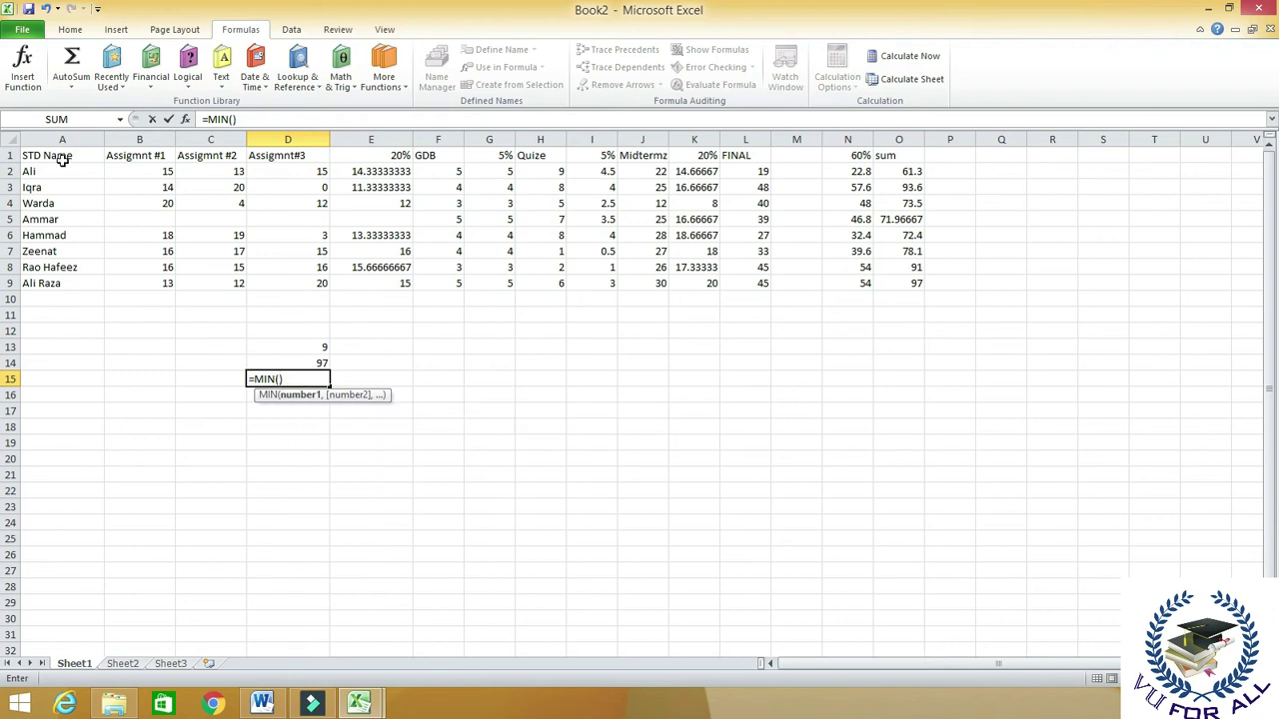
left_click(130, 171)
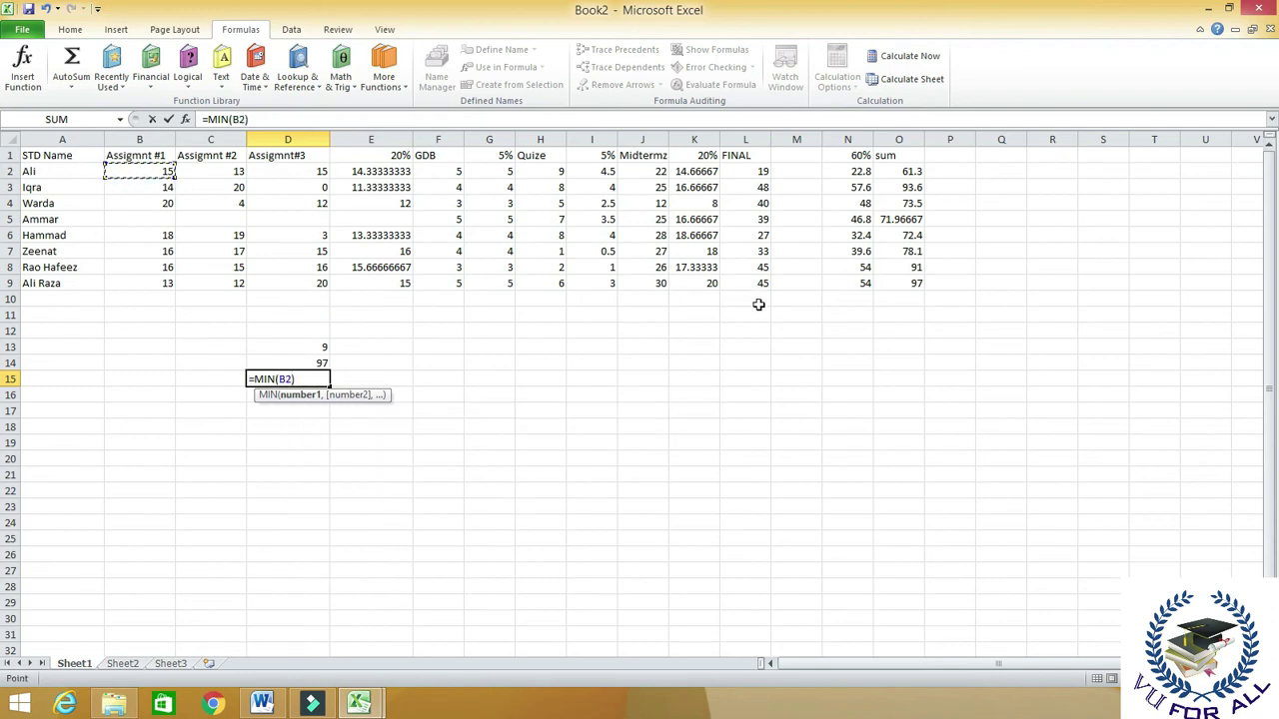
key("F8")
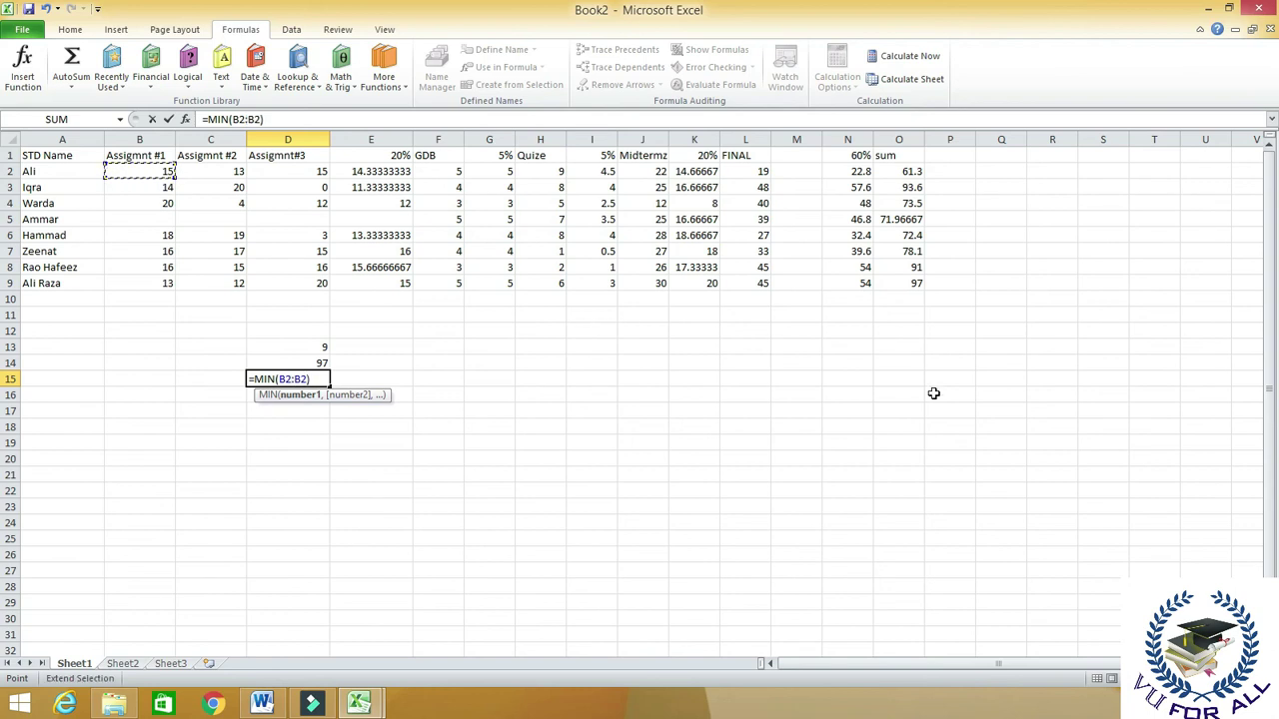
left_click(919, 170)
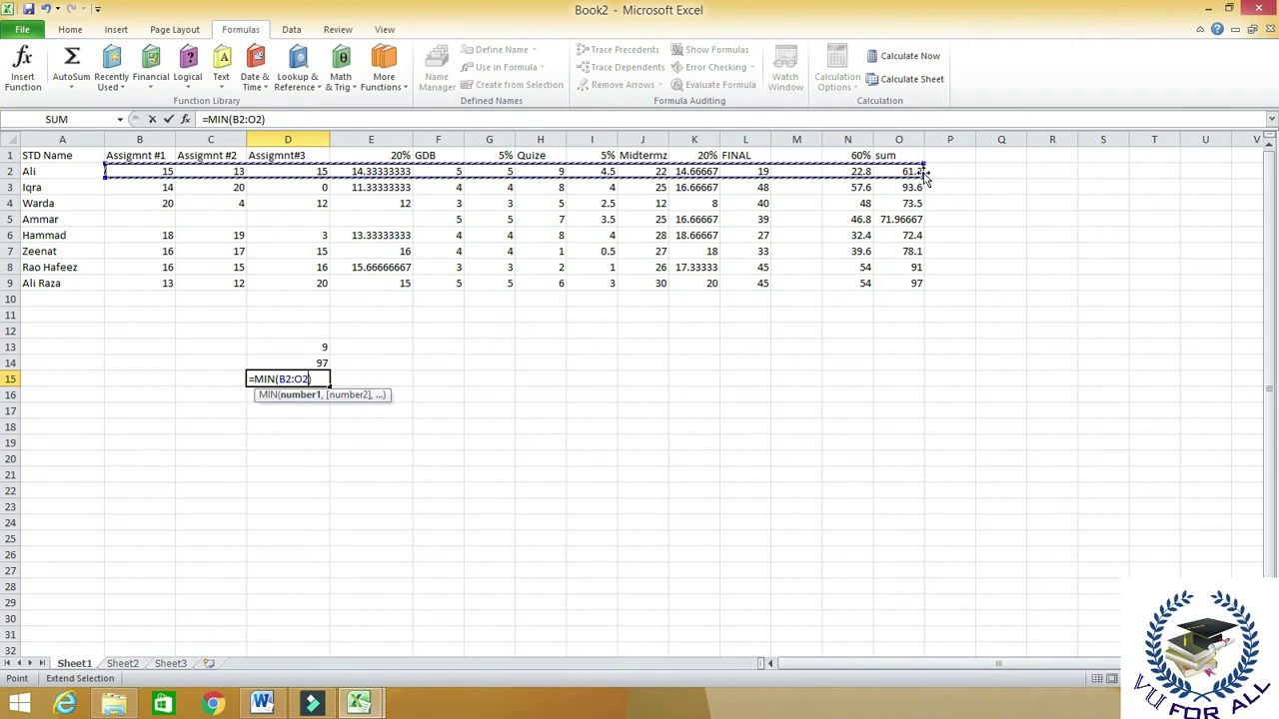
key("Return")
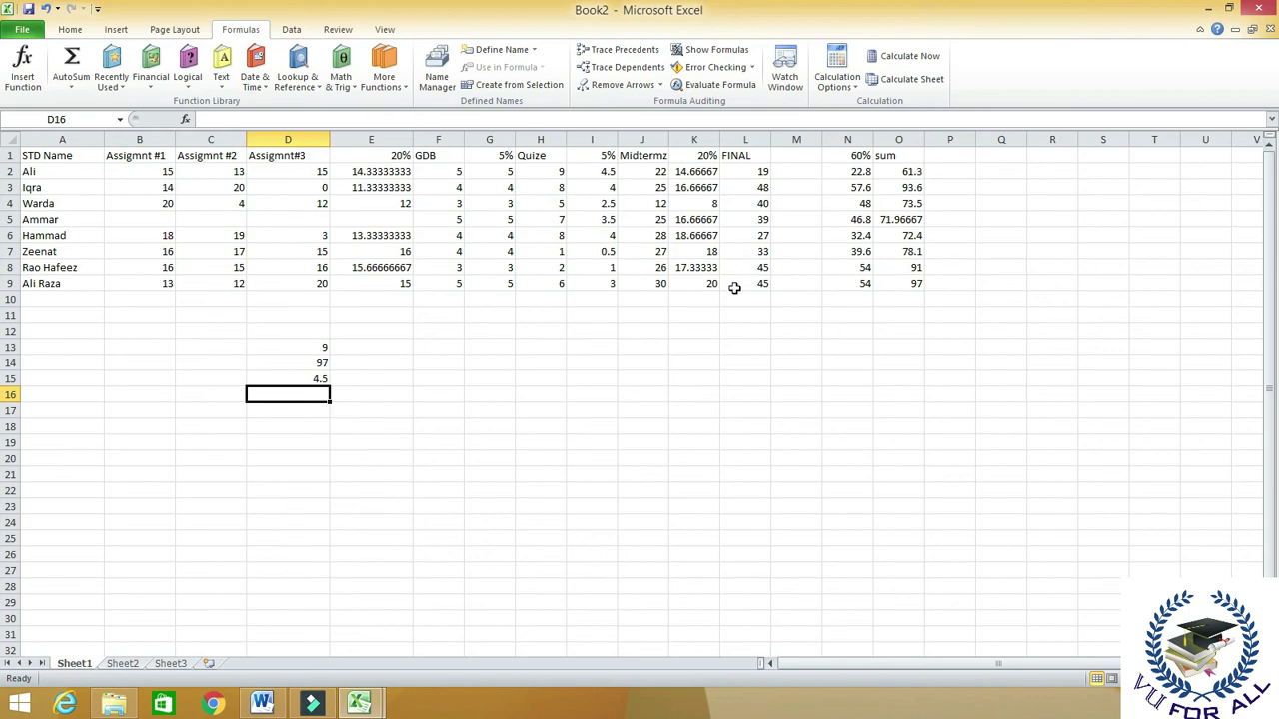
Enter the partial formula =coun in cell H12 to show the available COUNT-type functions, and leave the cell.
left_click(521, 335)
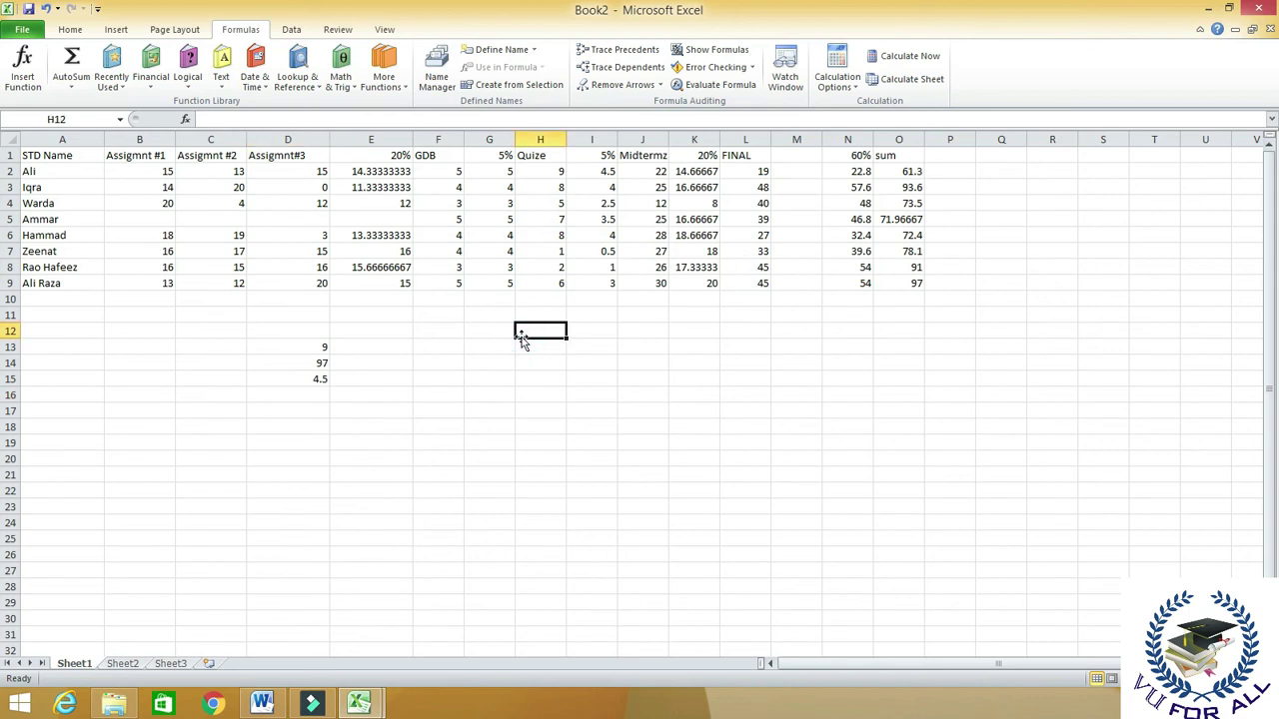
type("=coun")
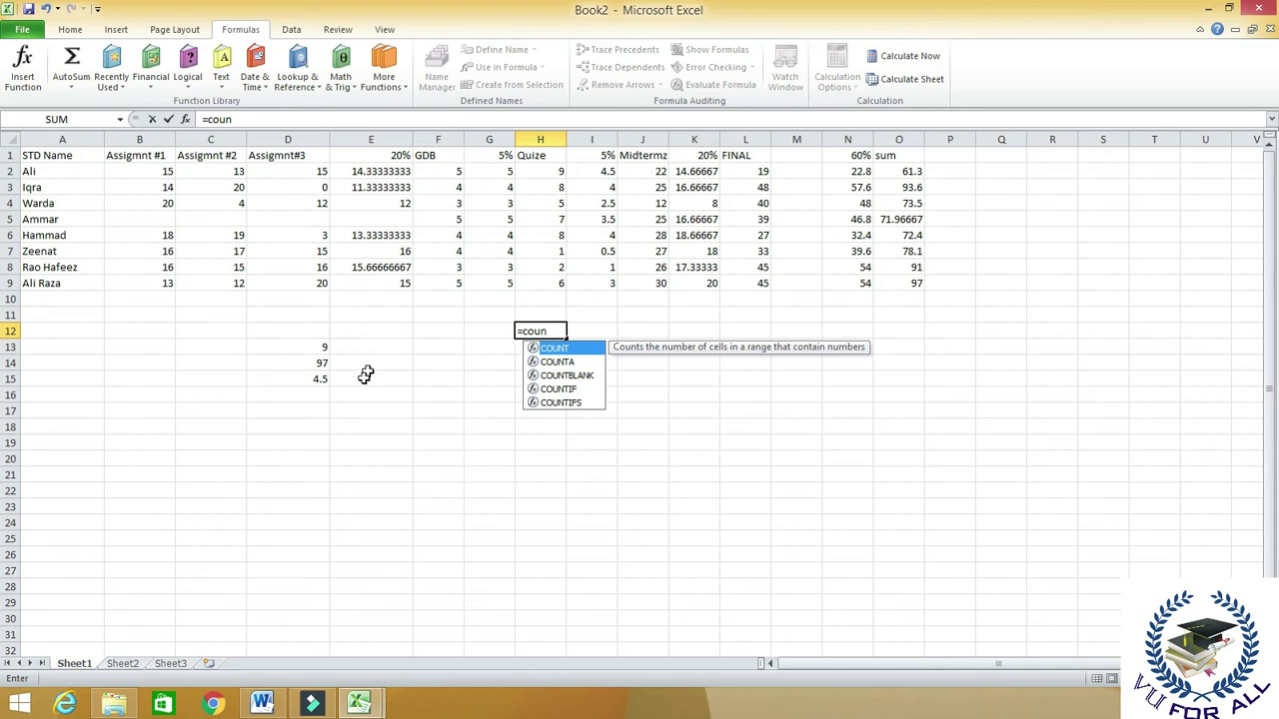
left_click(432, 457)
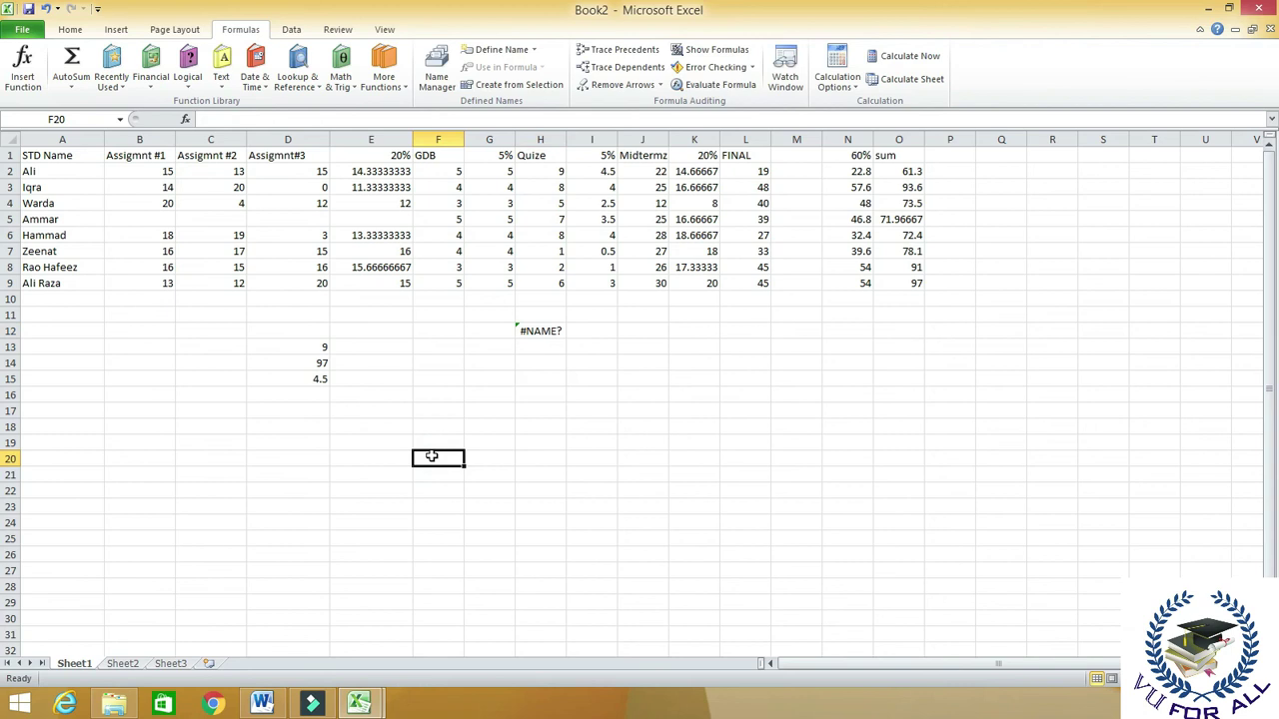